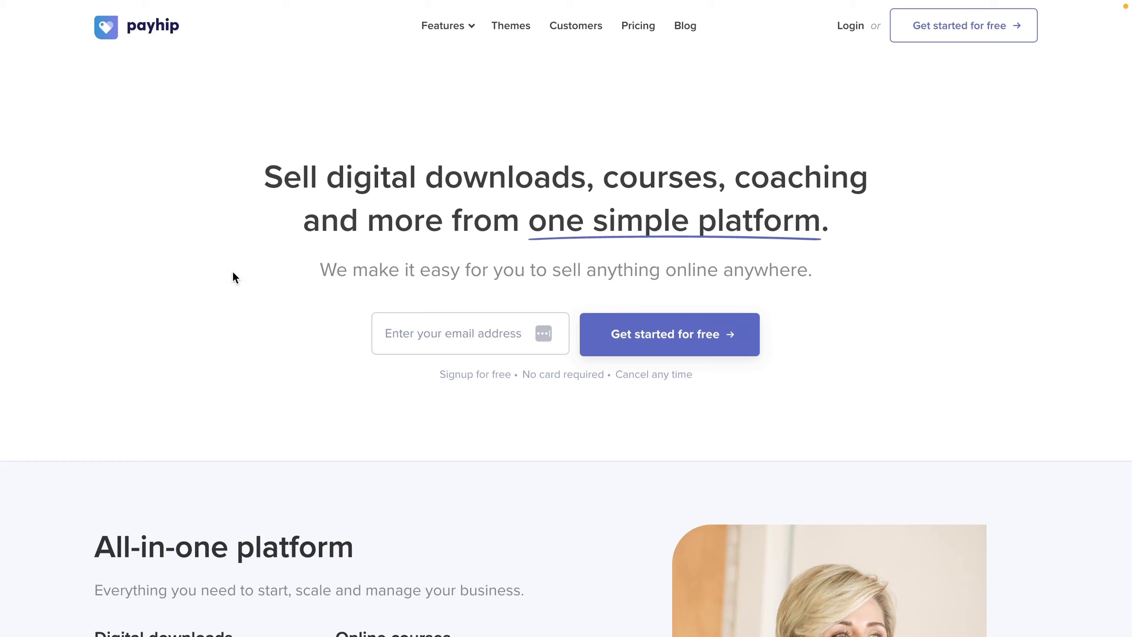
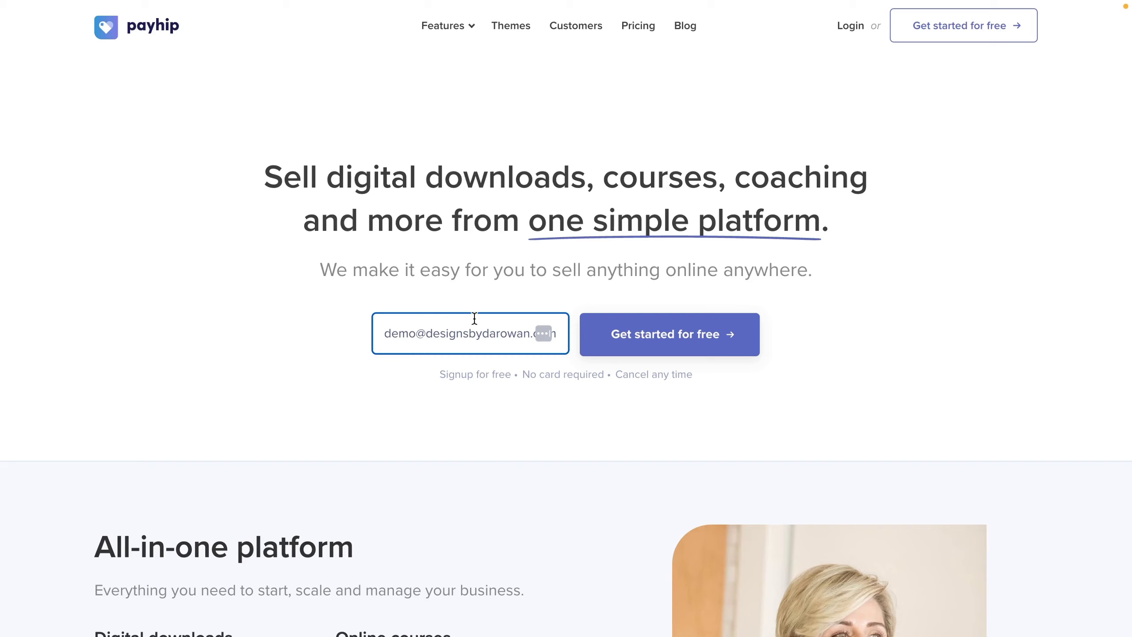
# Step: Sign up for a free Payhip account with an email address and a password
pyautogui.click(681, 343)
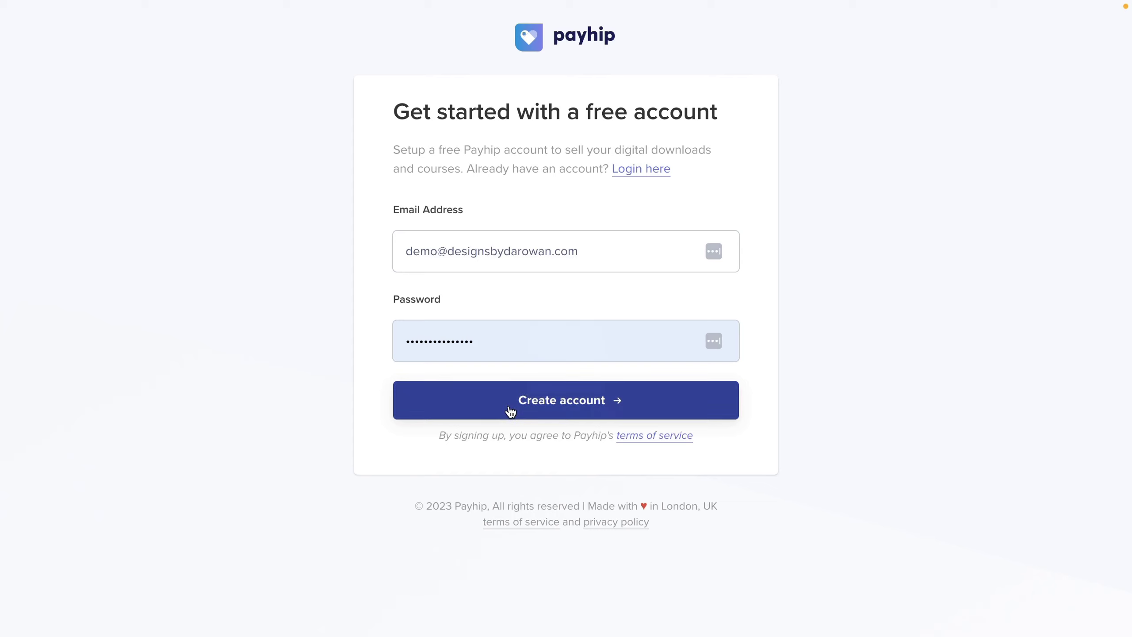
pyautogui.click(510, 412)
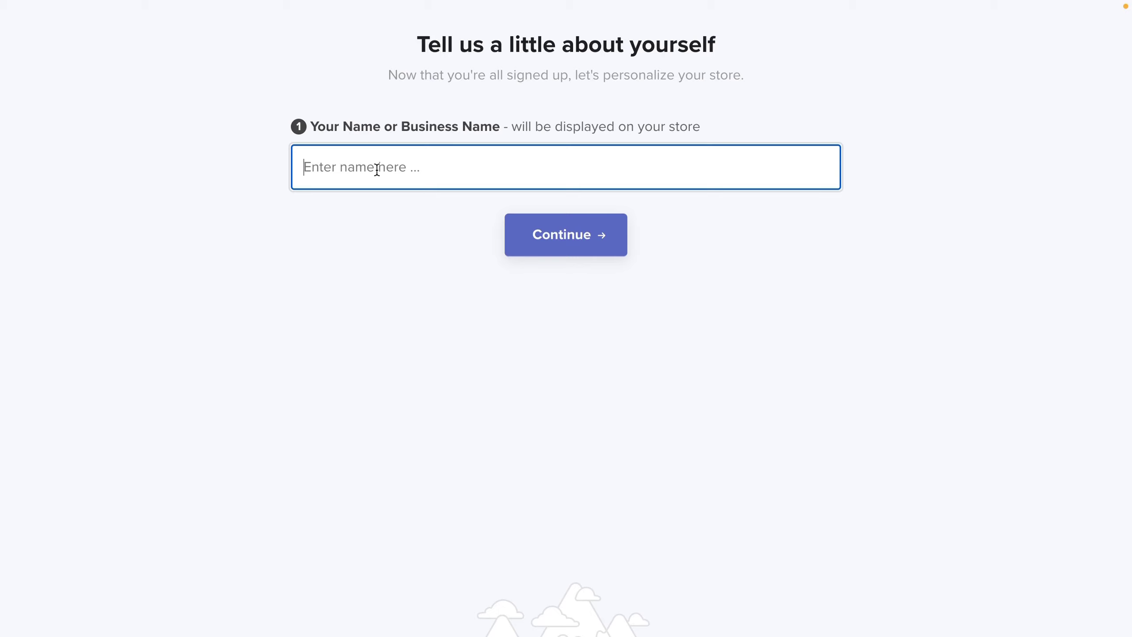
# Step: Paste the business name as the store name, then accept the suggested store username
pyautogui.write('Demo Designs by Darowan')
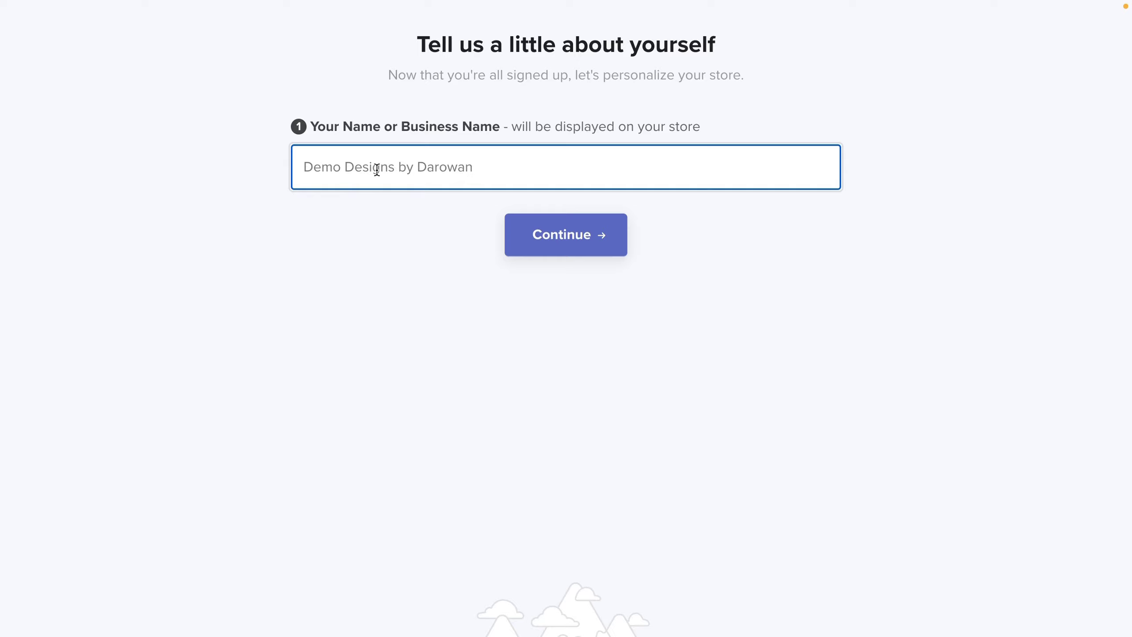
pyautogui.click(578, 248)
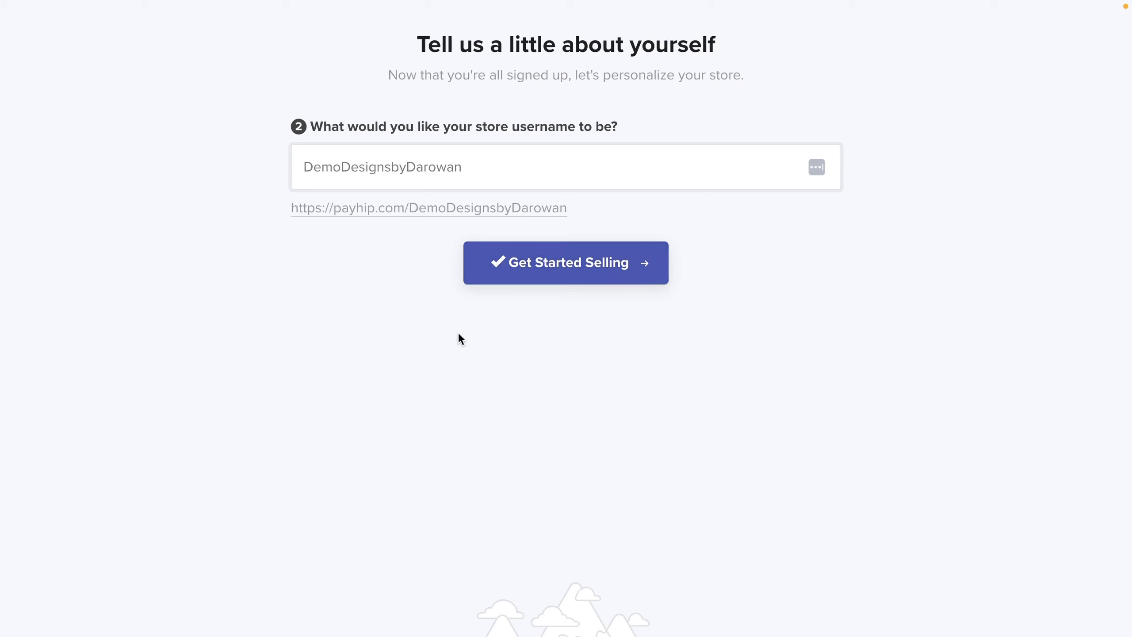
pyautogui.click(519, 276)
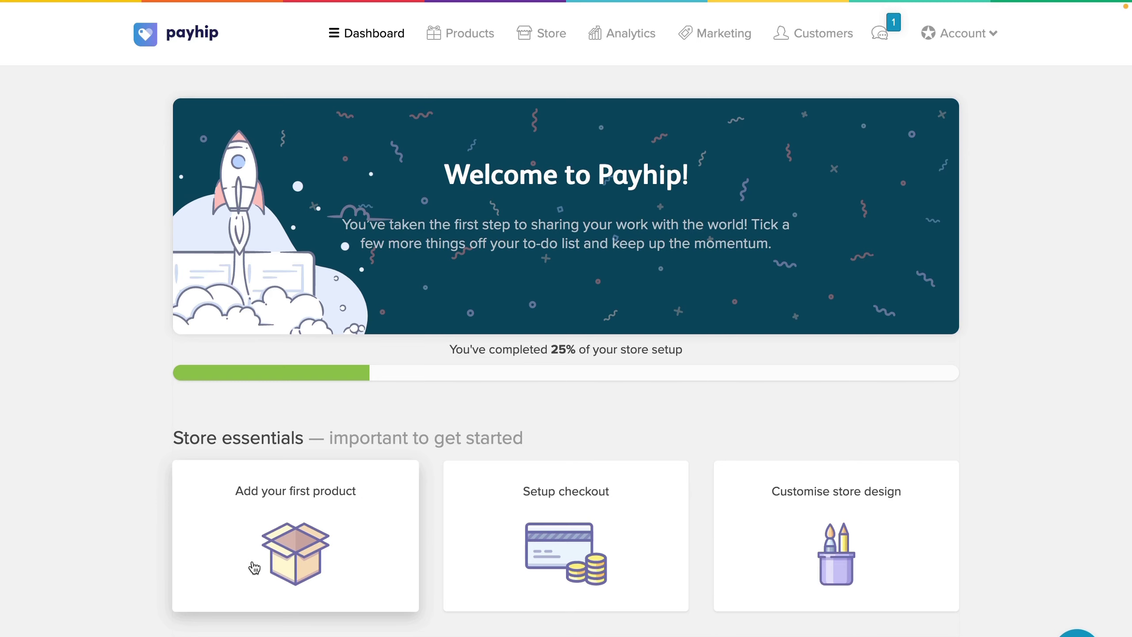
# Step: Skip the checkout setup prompt and choose Add a product from the first-product prompt
pyautogui.click(255, 567)
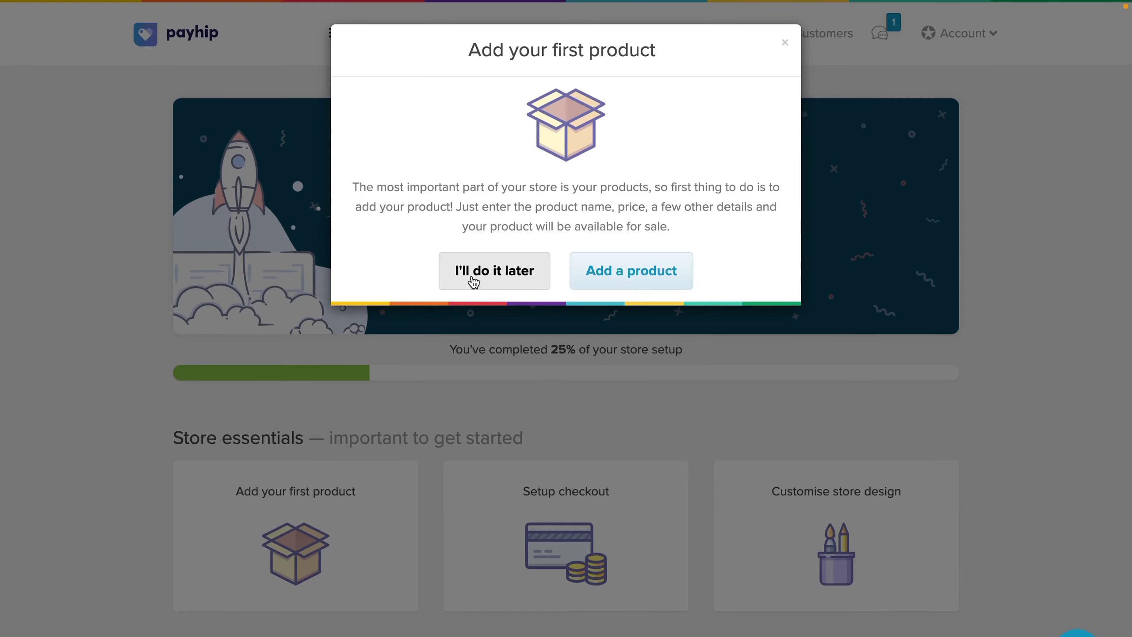
pyautogui.click(470, 282)
pyautogui.click(519, 508)
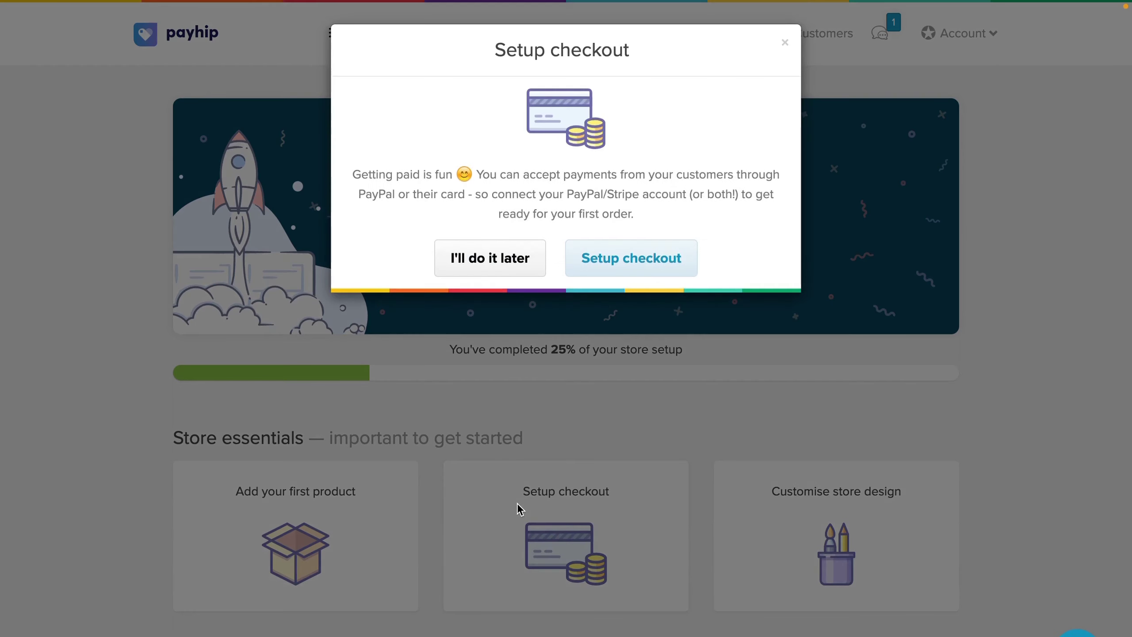
pyautogui.click(785, 43)
pyautogui.click(354, 497)
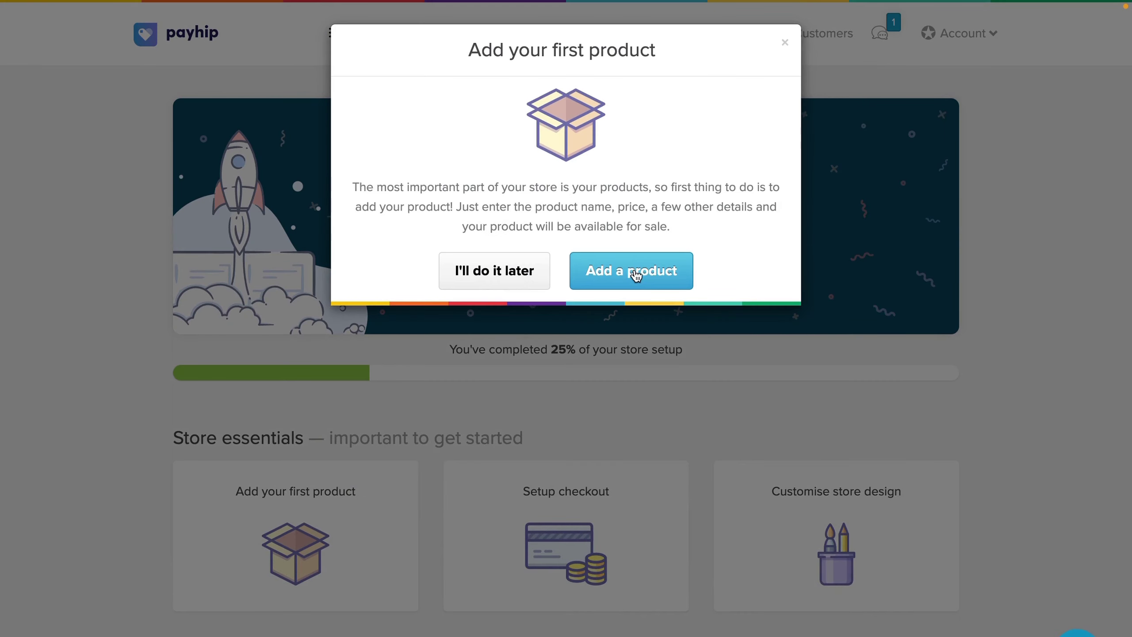
pyautogui.click(636, 276)
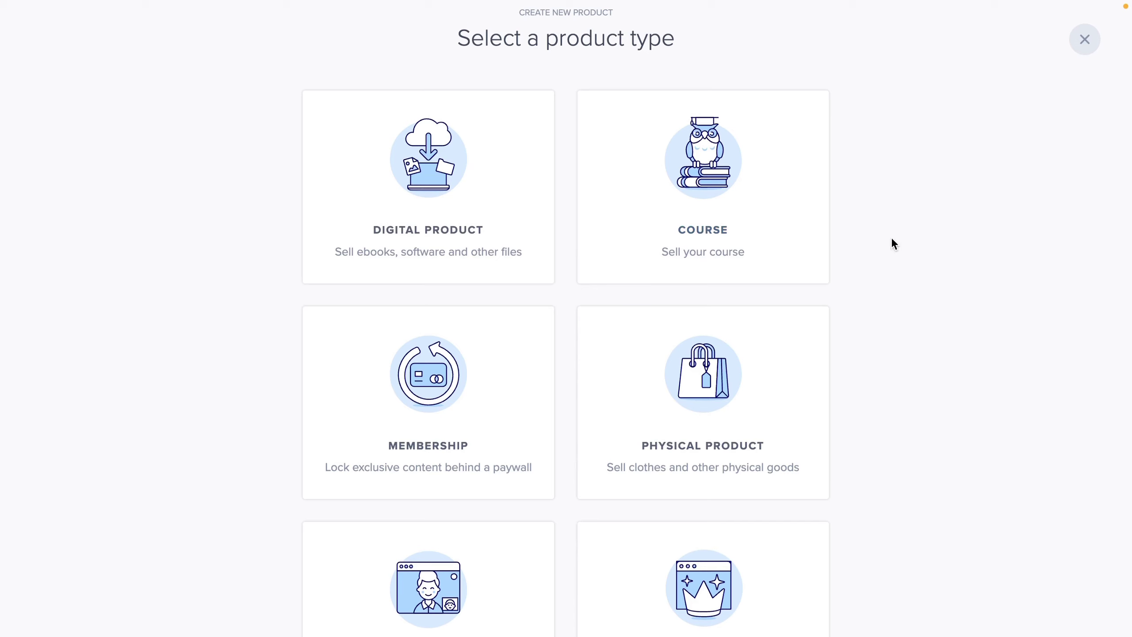
# Step: Review the product types and choose Digital Product
pyautogui.scroll(-1, 893, 244)
pyautogui.scroll(1, 893, 244)
pyautogui.scroll(-1, 610, 421)
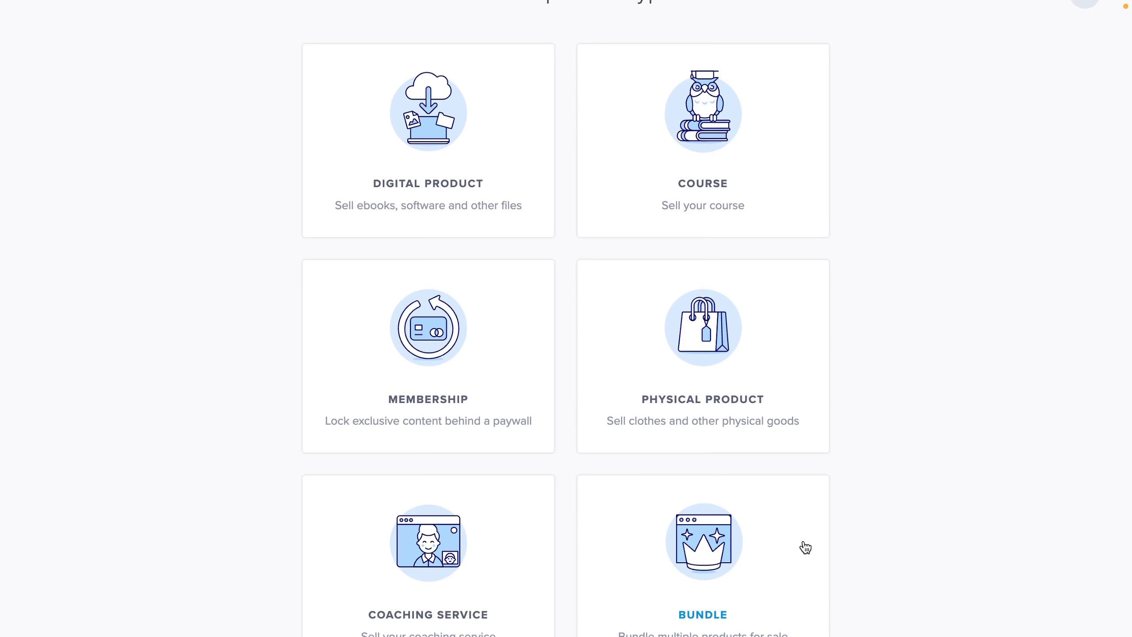
pyautogui.scroll(1, 803, 543)
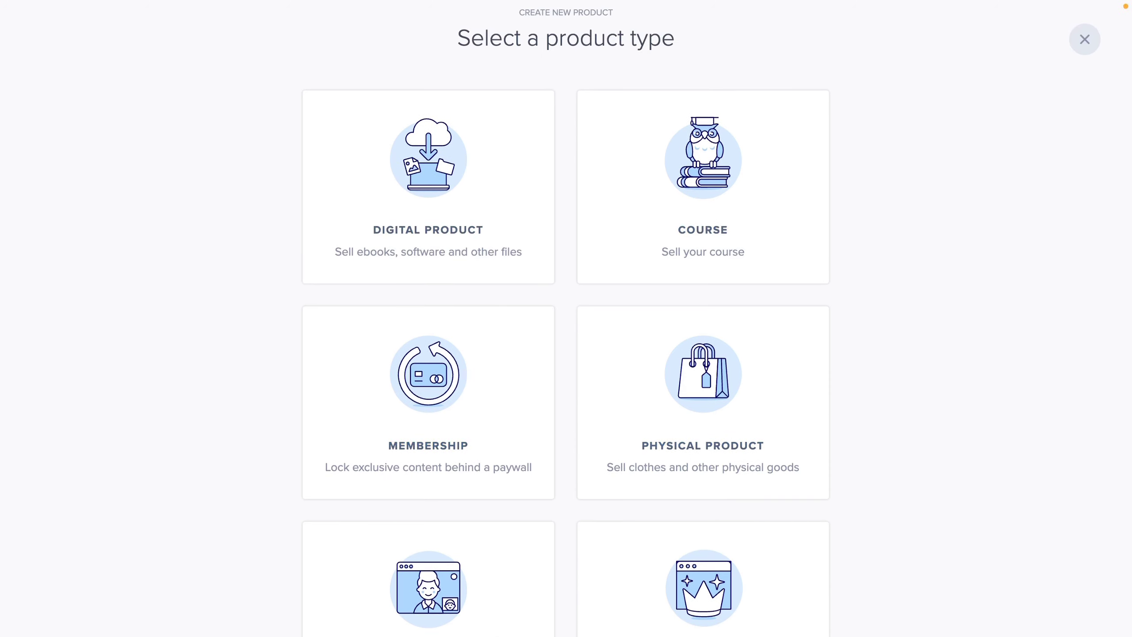
pyautogui.scroll(-1, 776, 534)
pyautogui.scroll(-1, 775, 533)
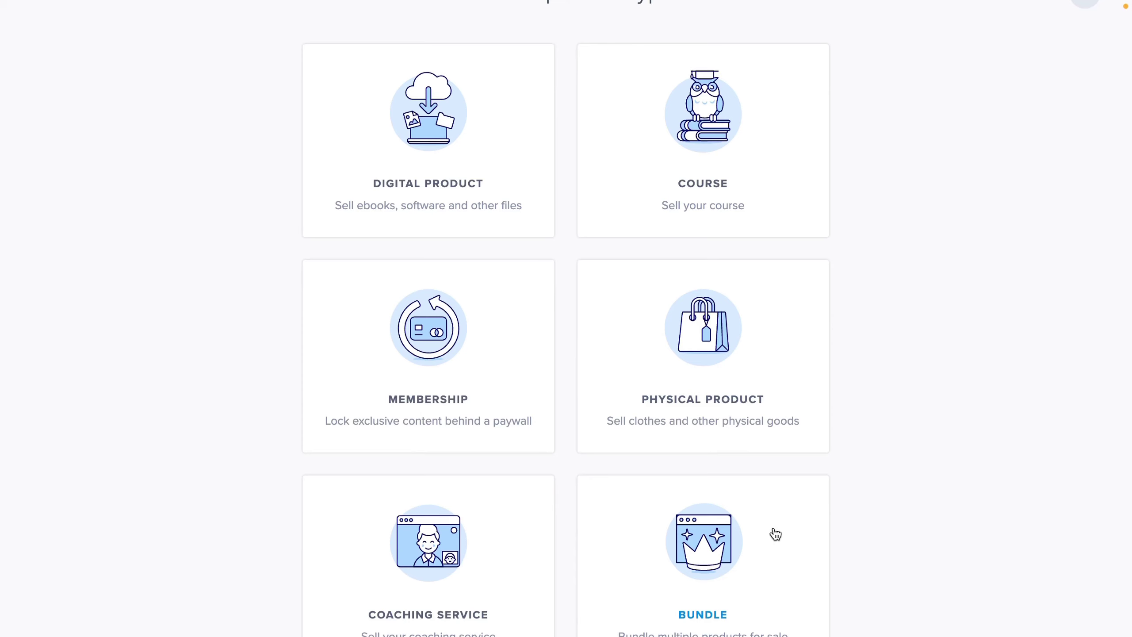
pyautogui.scroll(1, 915, 340)
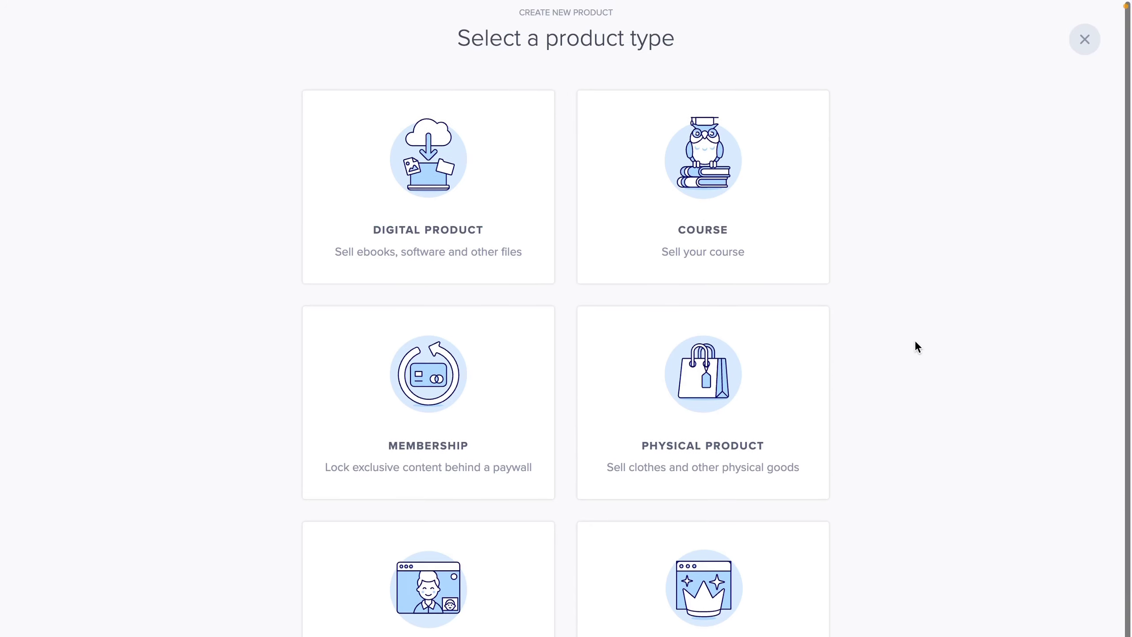
pyautogui.click(514, 210)
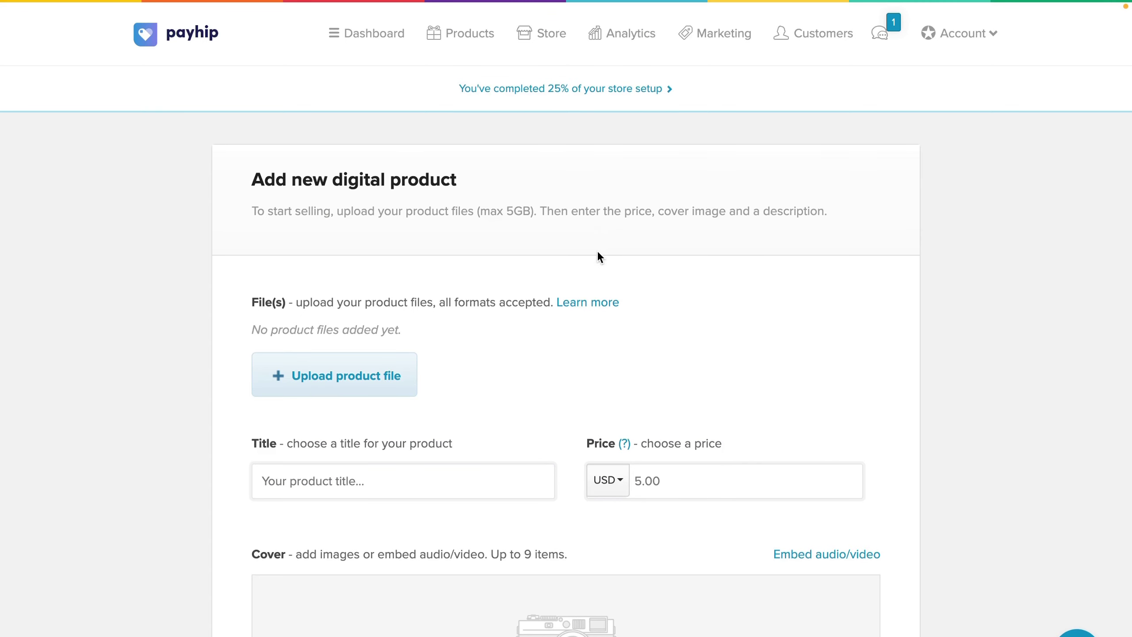
# Step: Scroll through the new digital product form around the product file upload area
pyautogui.scroll(-1, 596, 256)
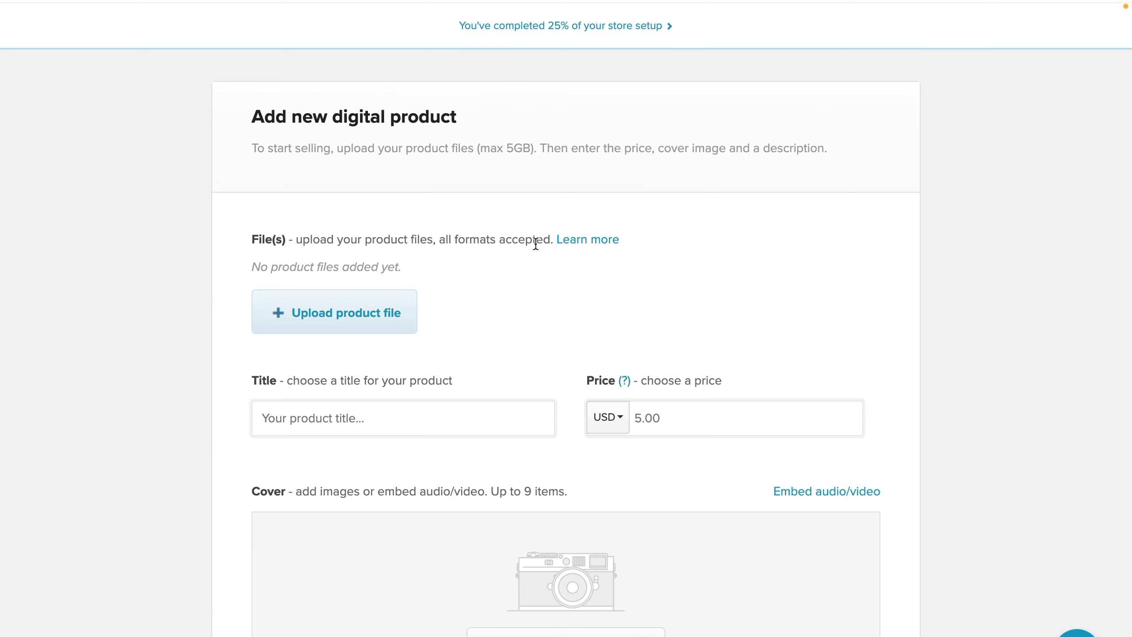
pyautogui.scroll(1, 478, 302)
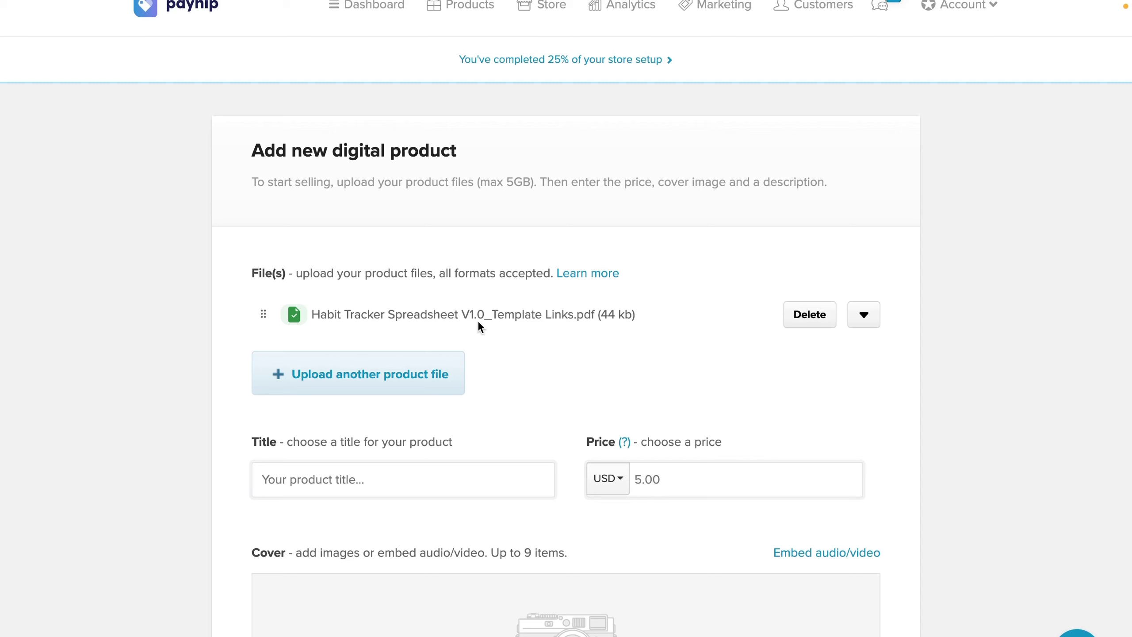
pyautogui.scroll(-1, 477, 320)
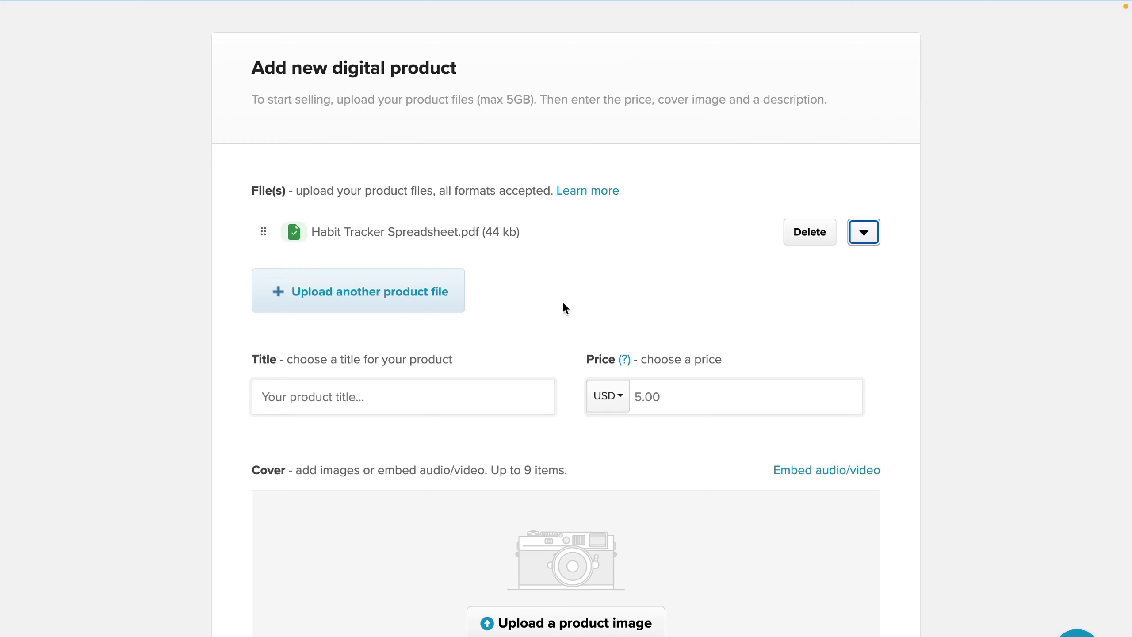
# Step: Title the product 'Habit Tracker Spreadsheet'
pyautogui.scroll(-2, 563, 303)
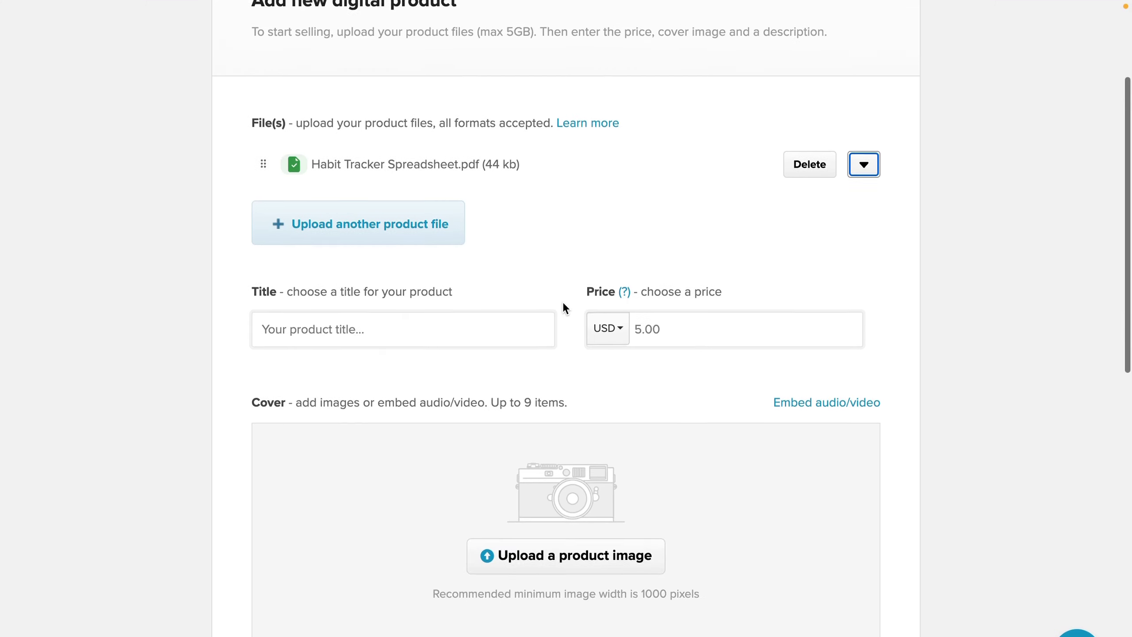
pyautogui.click(508, 319)
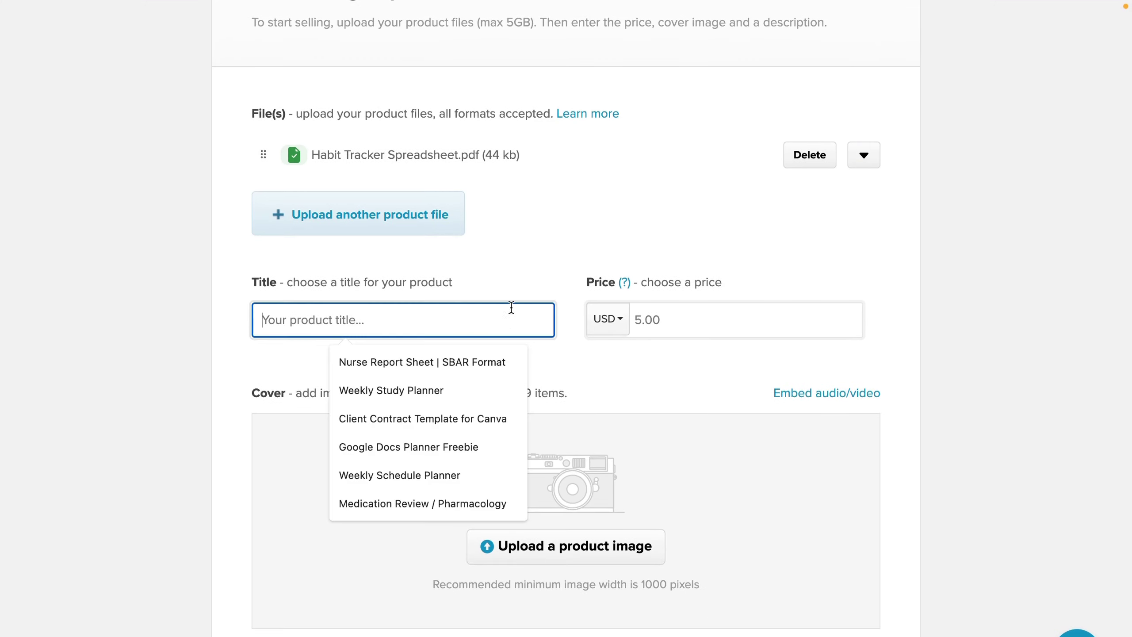
pyautogui.click(582, 239)
pyautogui.click(394, 320)
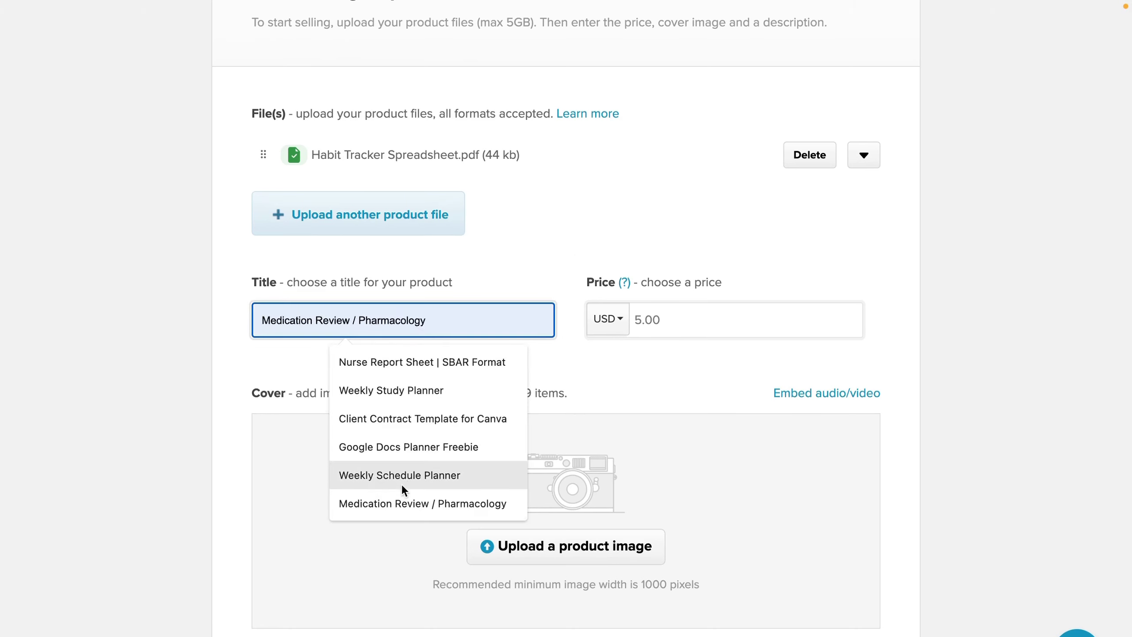
pyautogui.click(392, 390)
pyautogui.write('Habi')
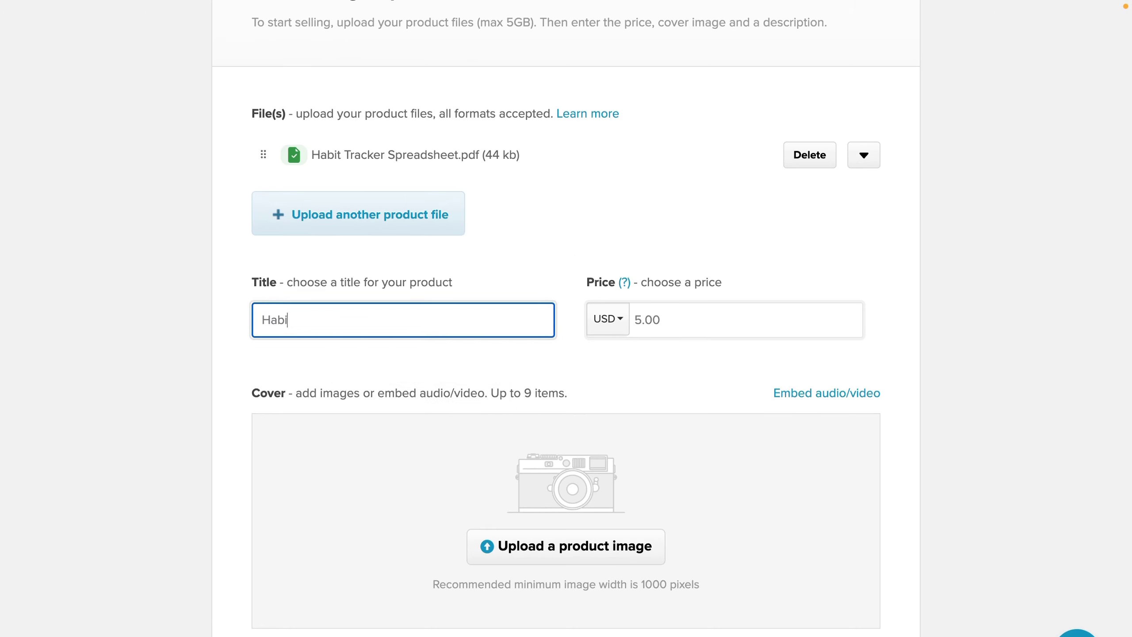
pyautogui.write('t Tracker Spreadsheet')
pyautogui.press('Tab')
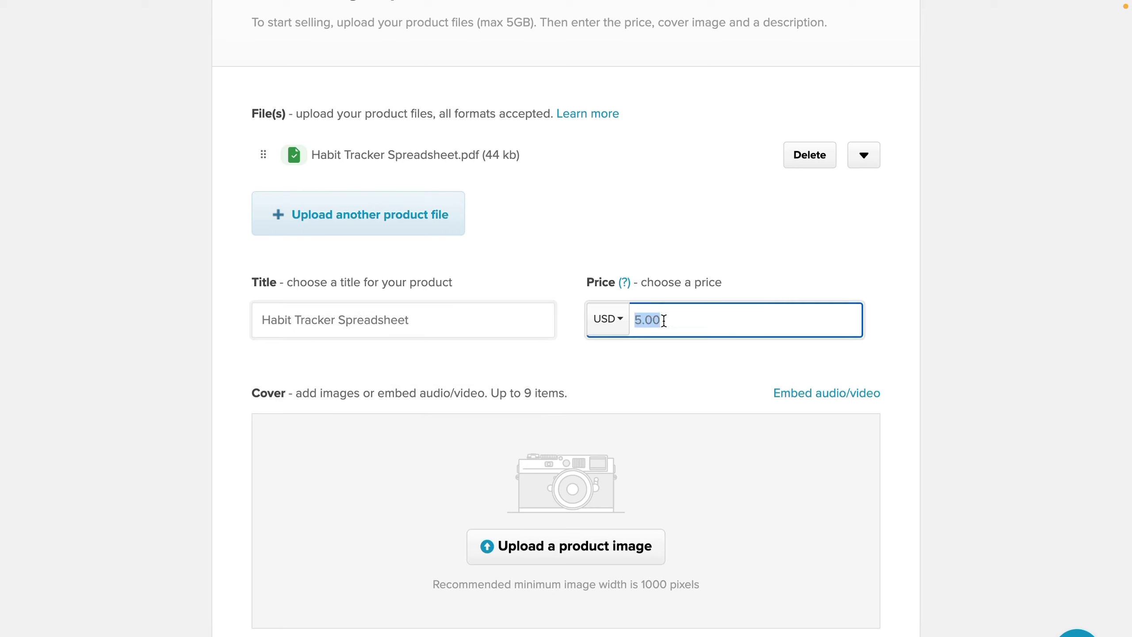
# Step: Check the currency list and keep USD as the price currency
pyautogui.click(667, 370)
pyautogui.click(620, 319)
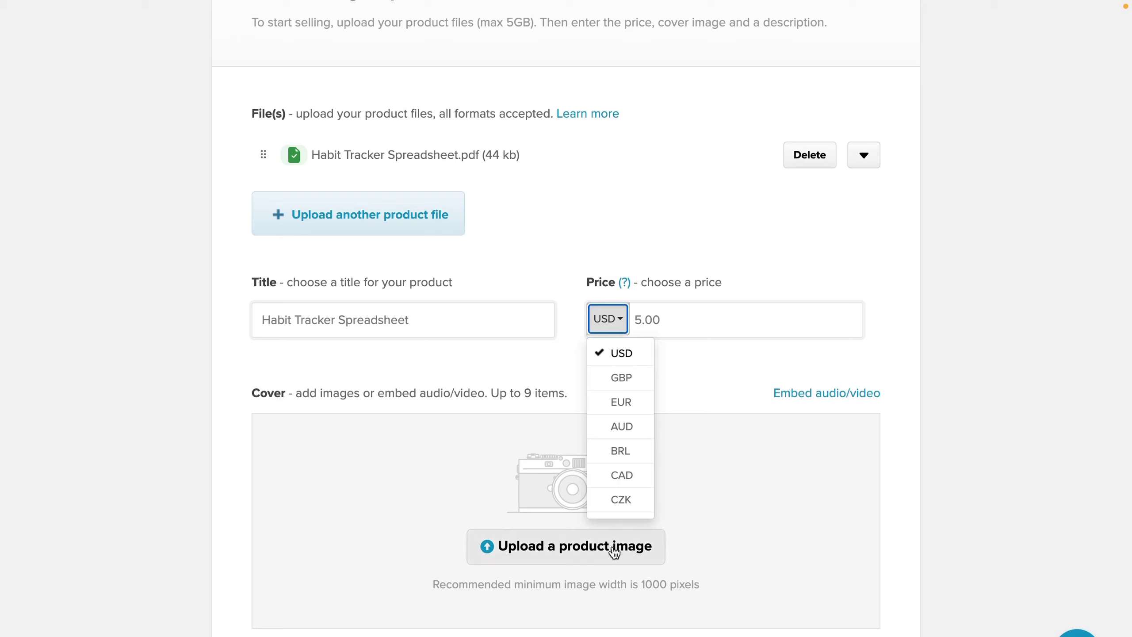
pyautogui.scroll(-3, 623, 439)
pyautogui.scroll(3, 624, 444)
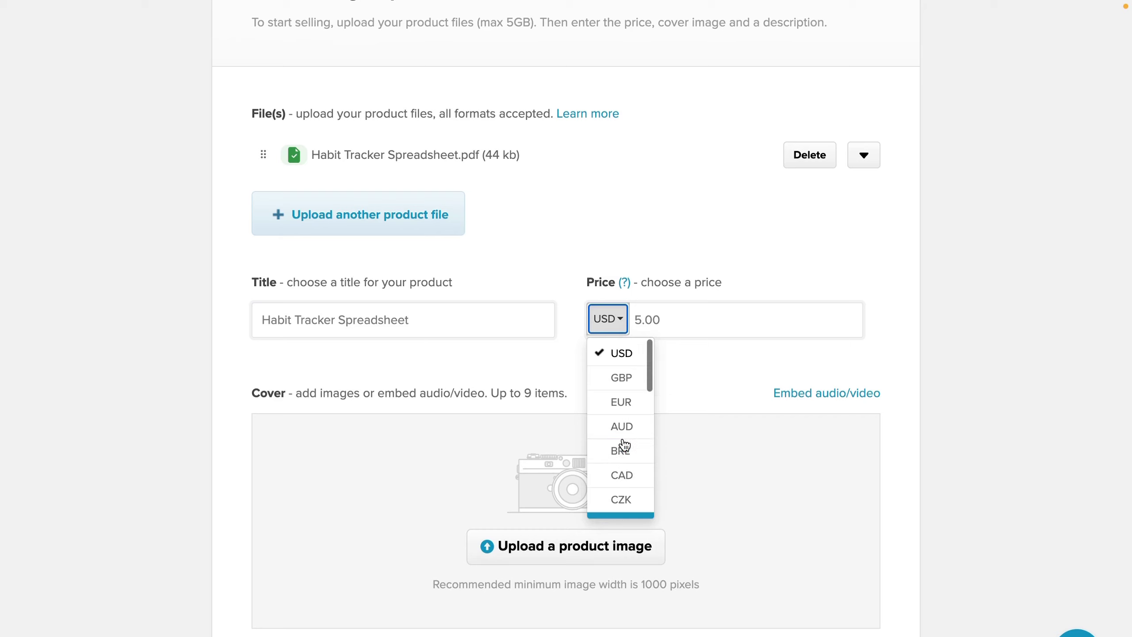
pyautogui.scroll(-1, 624, 444)
pyautogui.click(668, 316)
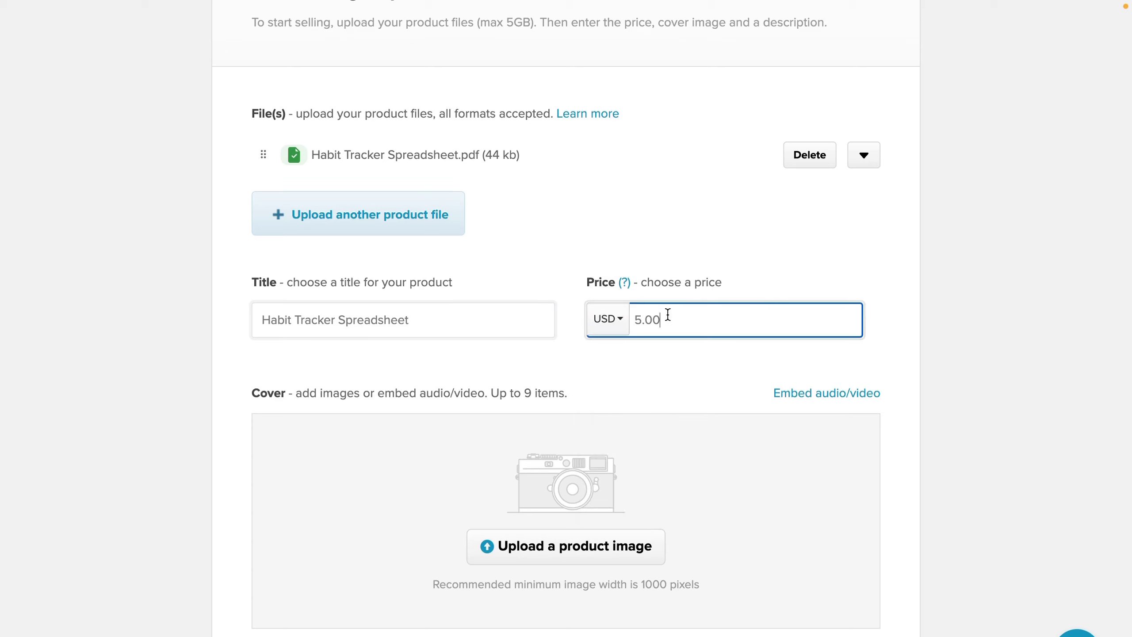
pyautogui.doubleClick(668, 314)
pyautogui.click(741, 251)
pyautogui.scroll(-1, 741, 252)
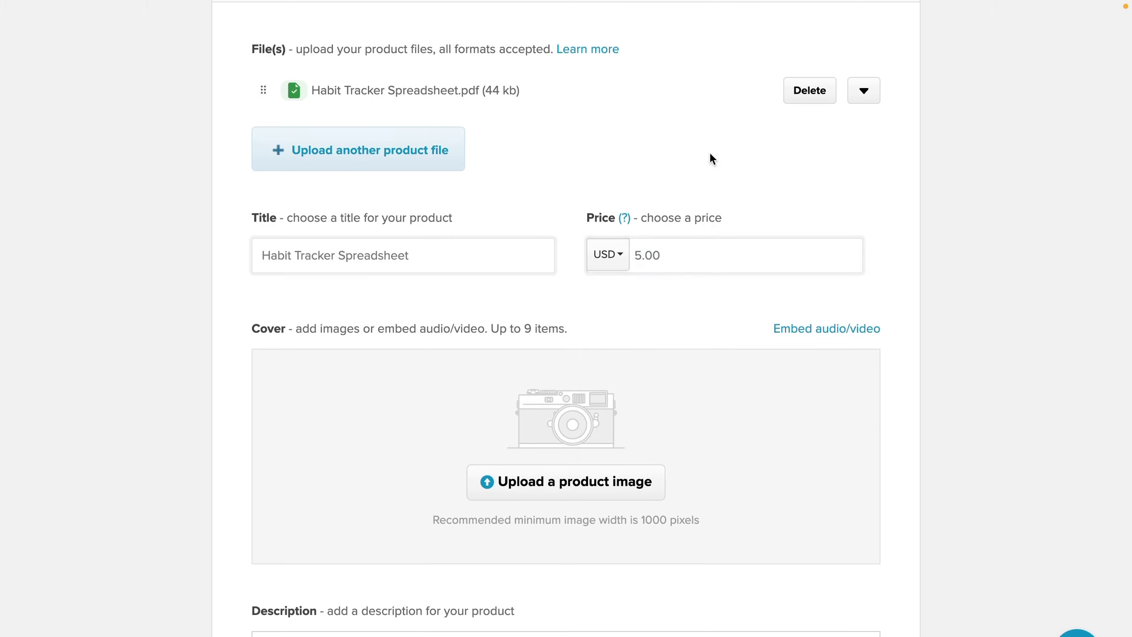
# Step: Try pay-what-you-want prices 0+ and 2+ in the Price field
pyautogui.click(709, 264)
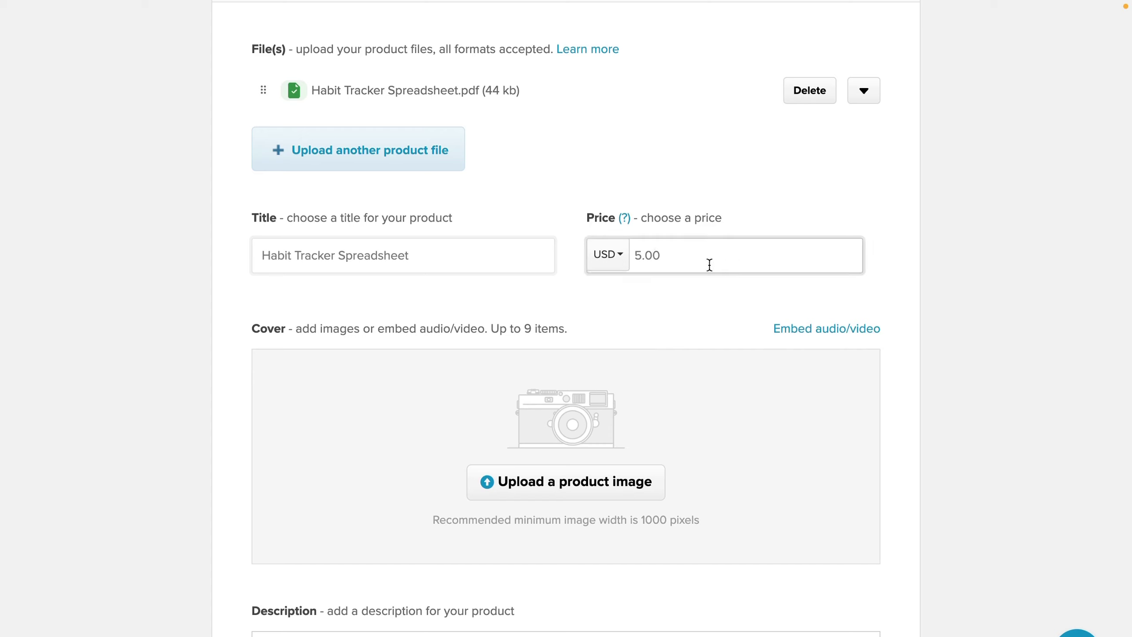
pyautogui.doubleClick(686, 259)
pyautogui.write('0')
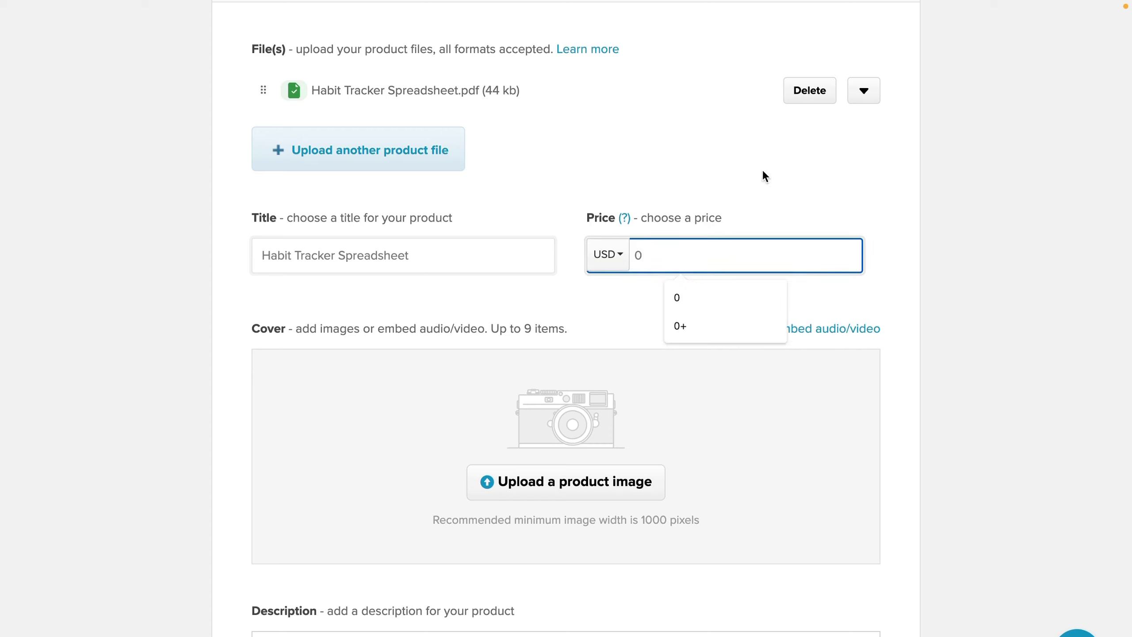
pyautogui.click(762, 169)
pyautogui.click(644, 255)
pyautogui.write('+')
pyautogui.click(736, 142)
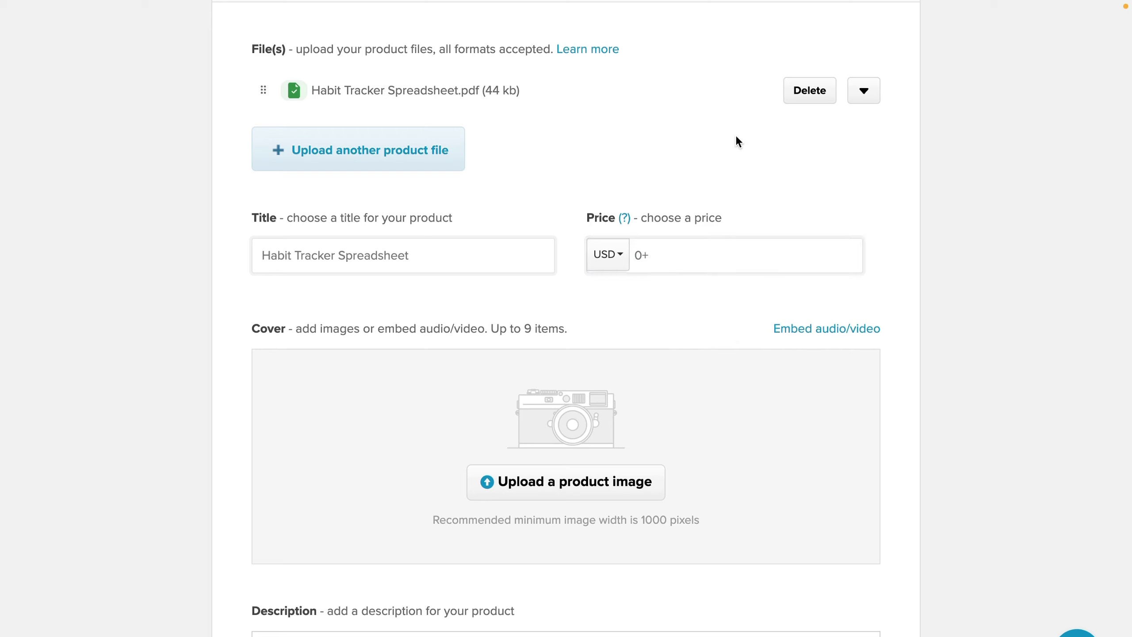
pyautogui.click(664, 263)
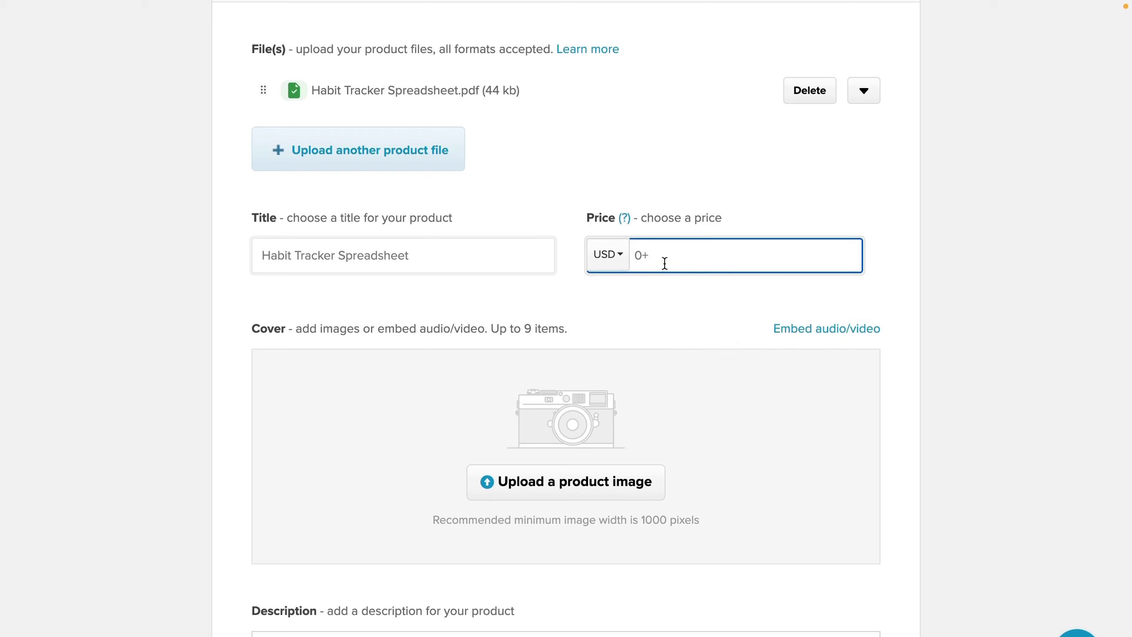
pyautogui.press('BackSpace')
pyautogui.press('BackSpace')
pyautogui.write('10')
pyautogui.press('BackSpace')
pyautogui.press('BackSpace')
pyautogui.write('2+')
pyautogui.click(724, 171)
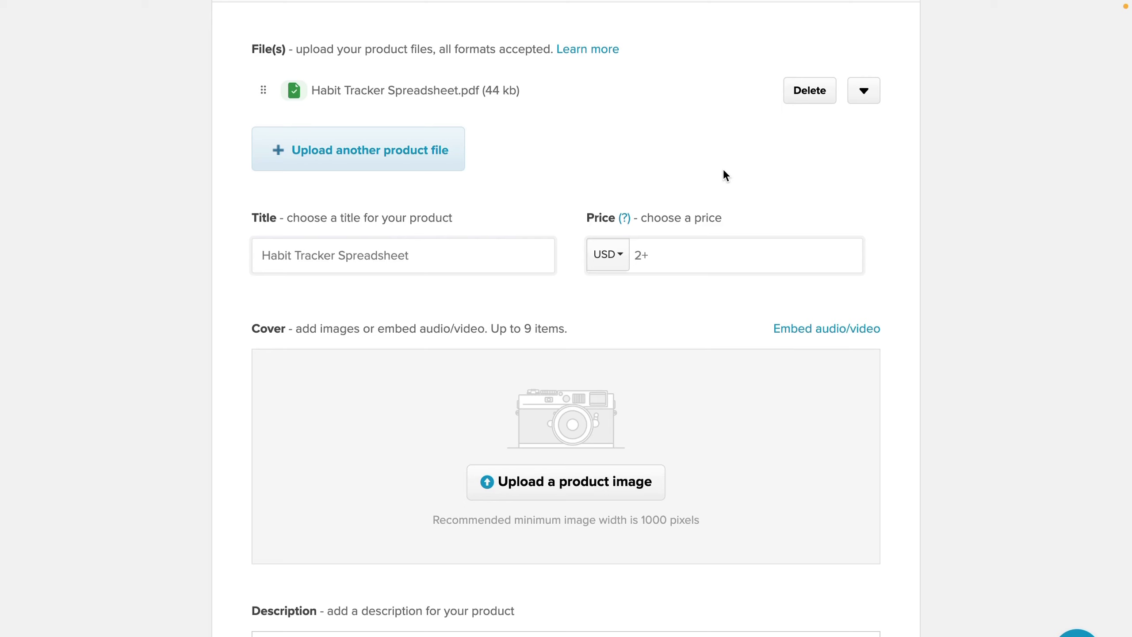
# Step: Replace the 2+ price with a fixed price of 5
pyautogui.click(651, 255)
pyautogui.press('BackSpace')
pyautogui.press('BackSpace')
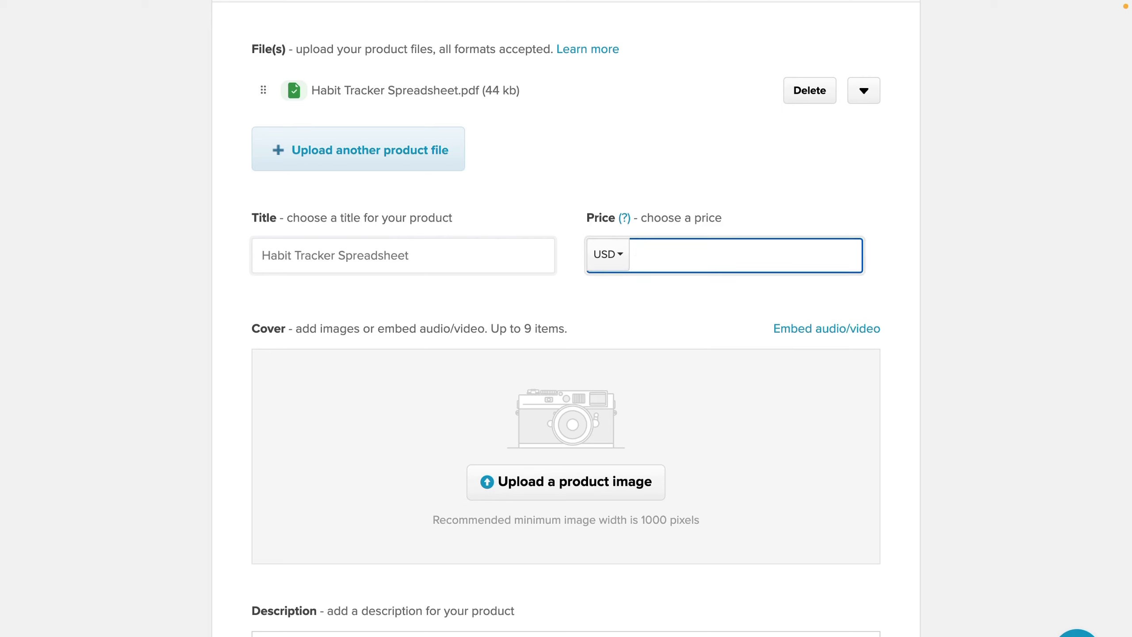
pyautogui.write('5')
pyautogui.click(755, 175)
pyautogui.scroll(-2, 649, 333)
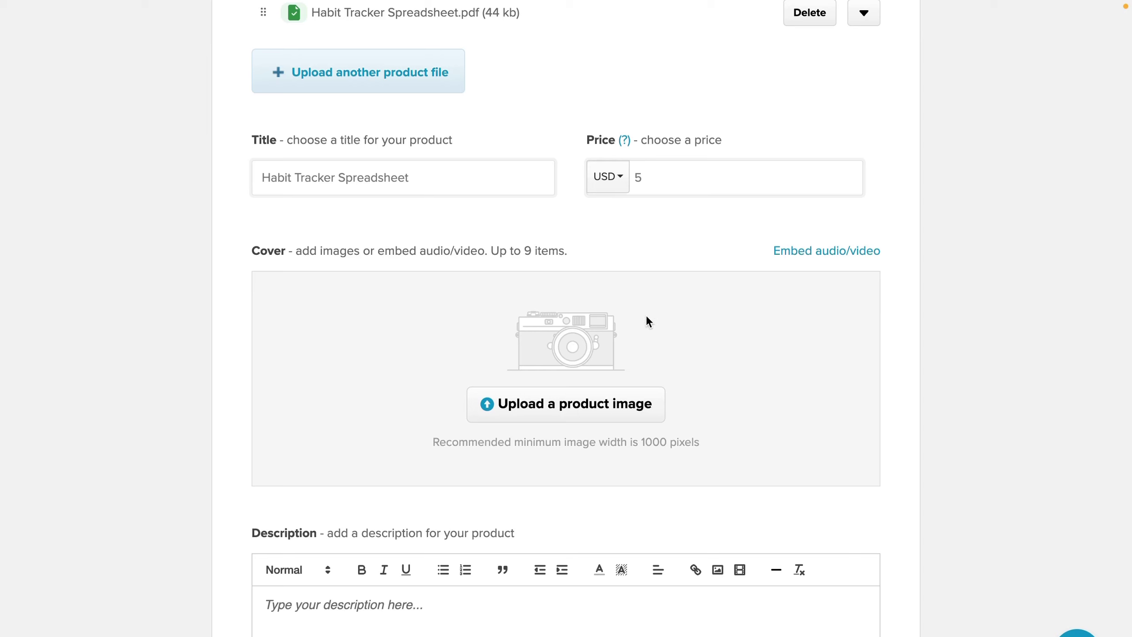
# Step: Upload the habit tracker mockups from the 1_LISTING FOR SALE folder as cover images
pyautogui.click(600, 397)
pyautogui.click(627, 189)
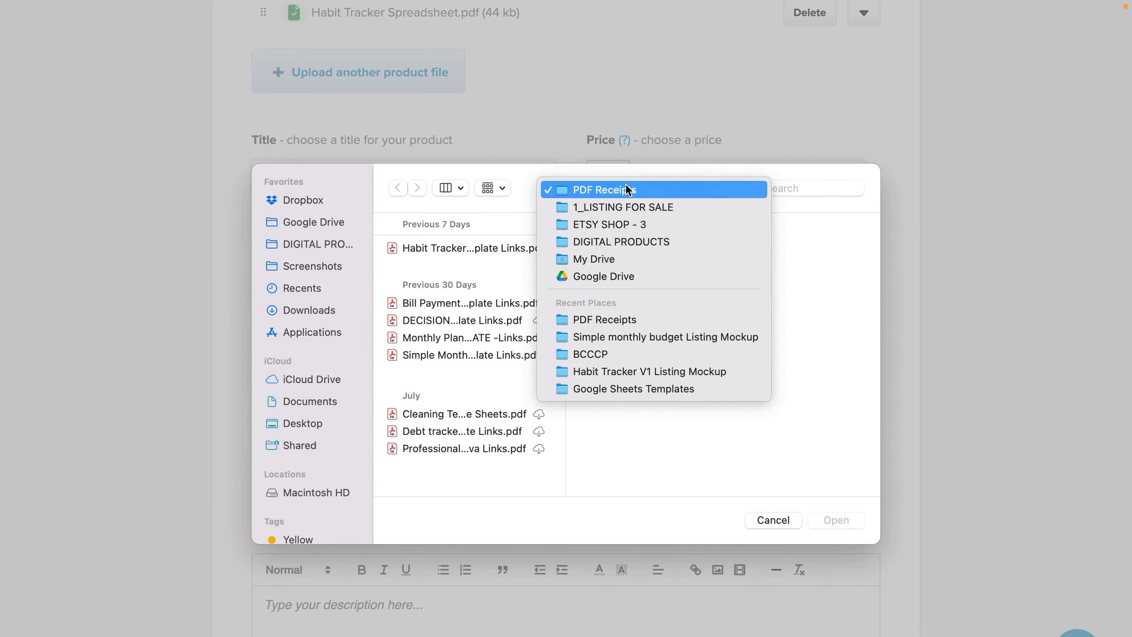
pyautogui.click(617, 209)
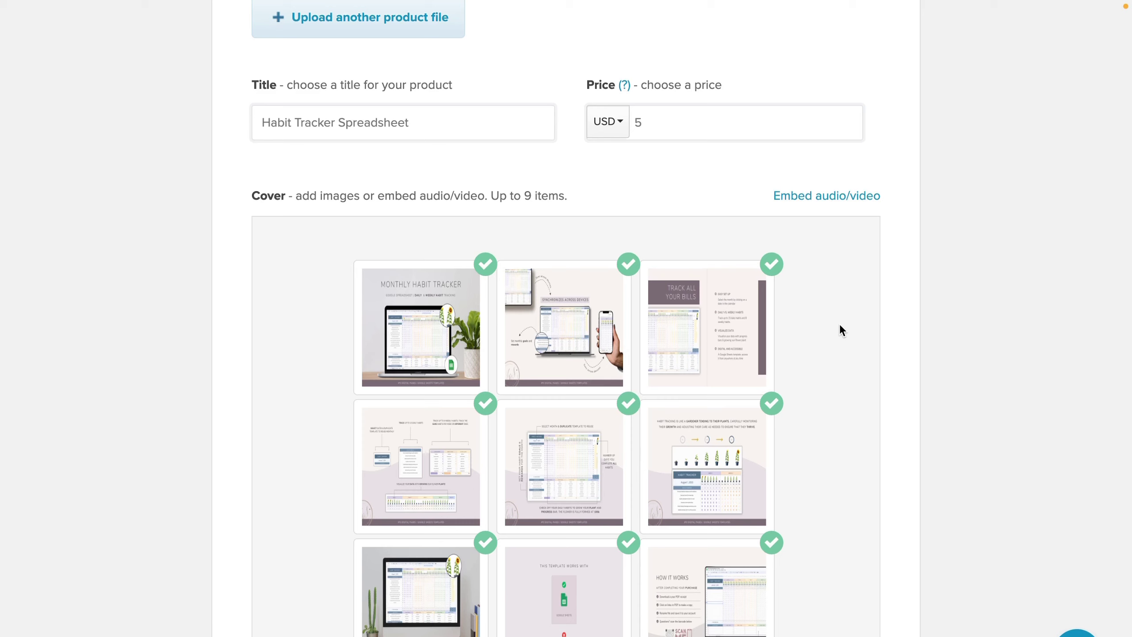
# Step: Embed the pasted YouTube video link as an extra item in the cover gallery
pyautogui.click(833, 197)
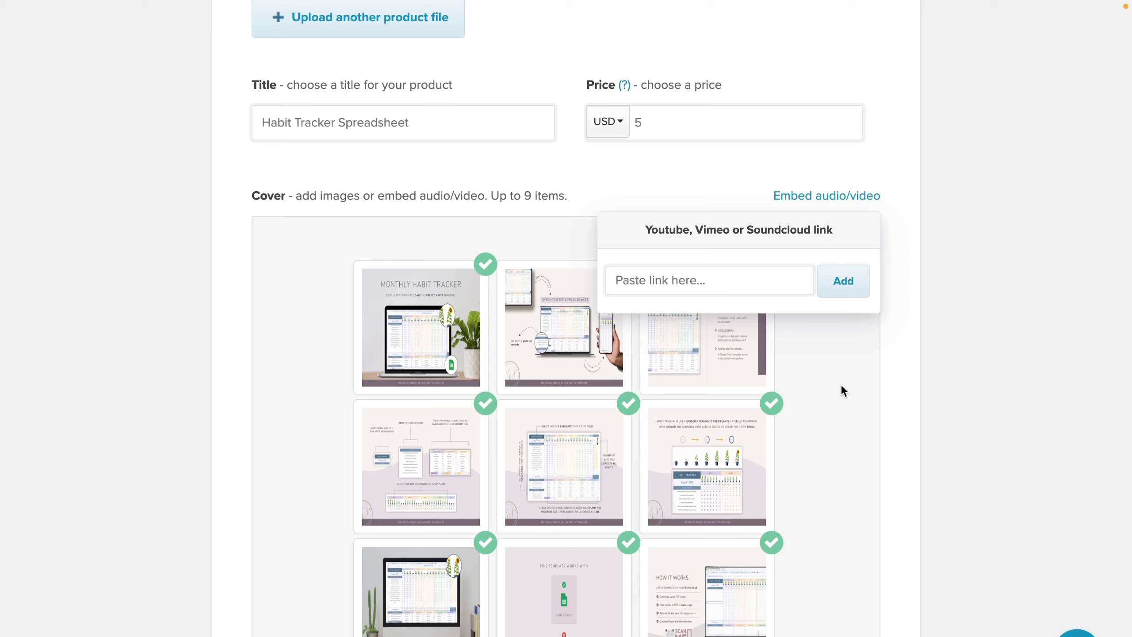
pyautogui.click(923, 357)
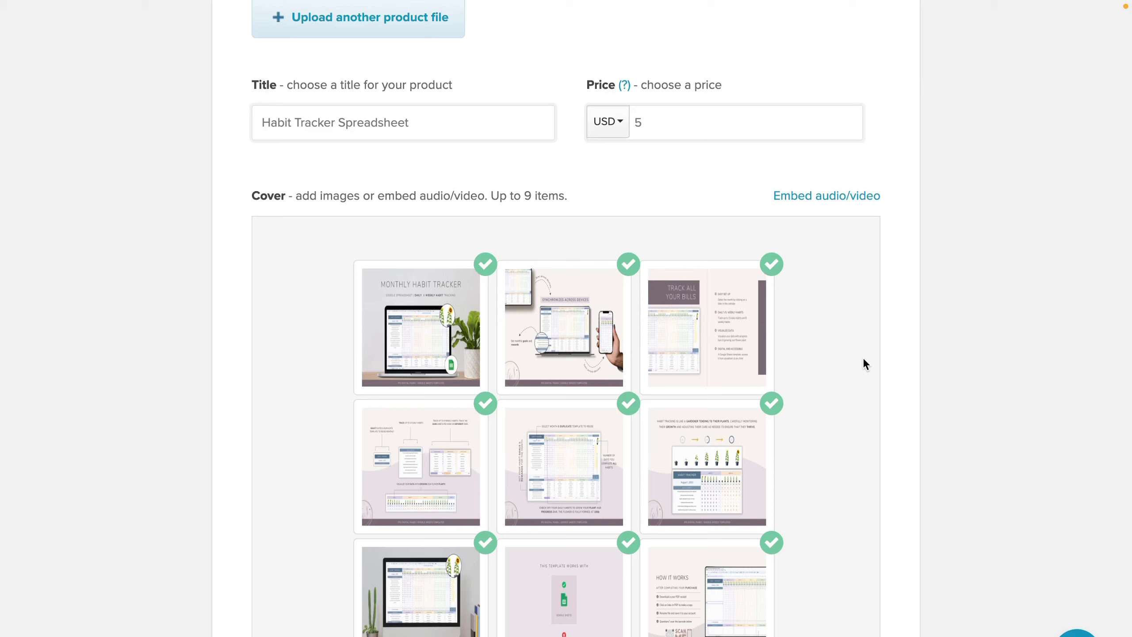
pyautogui.click(816, 201)
pyautogui.click(696, 281)
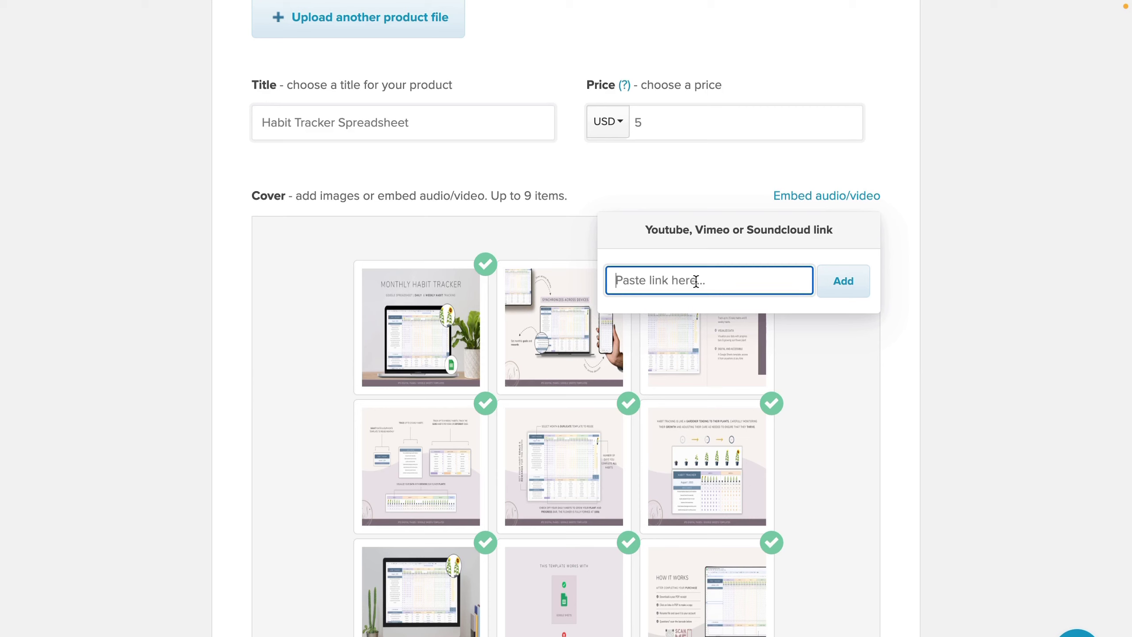
pyautogui.hotkey('ctrl', 'v')
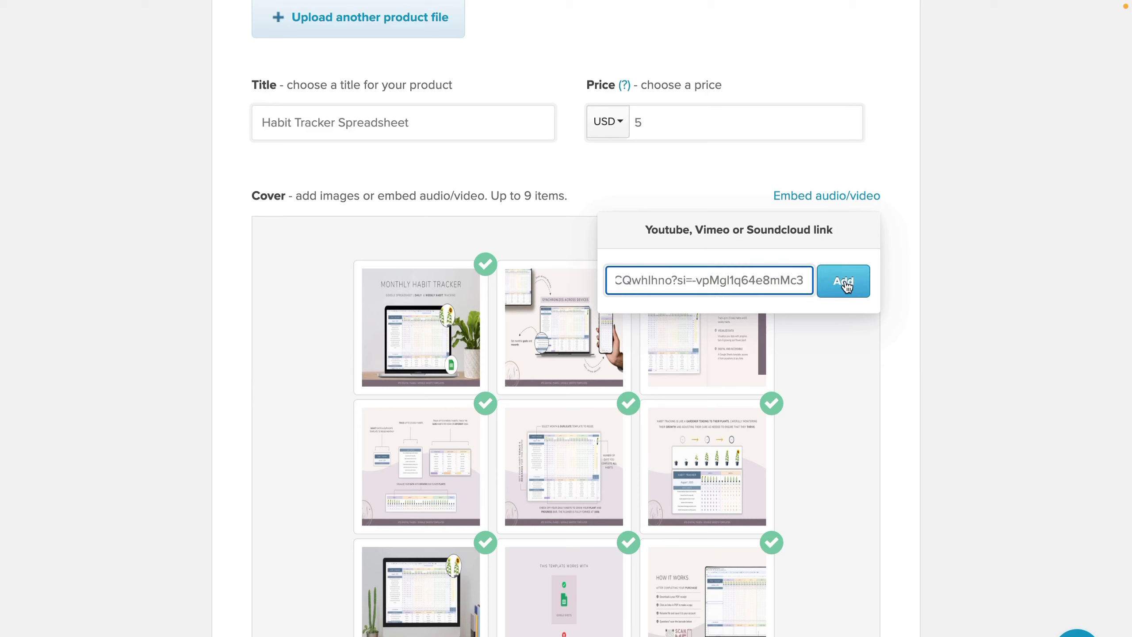
pyautogui.click(845, 285)
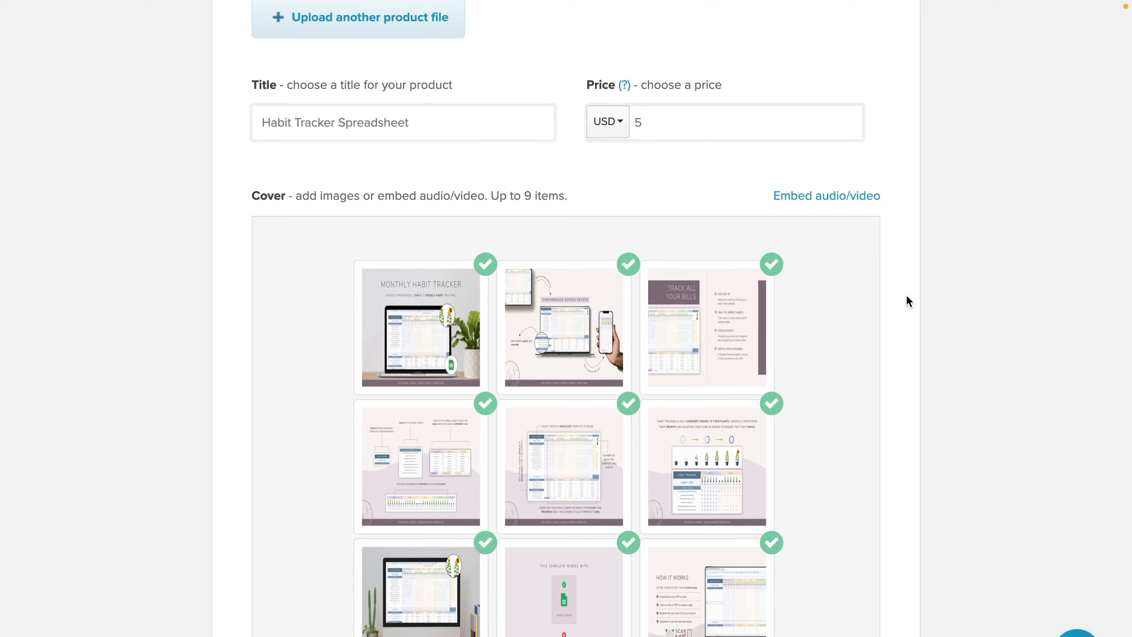
pyautogui.scroll(-7, 909, 299)
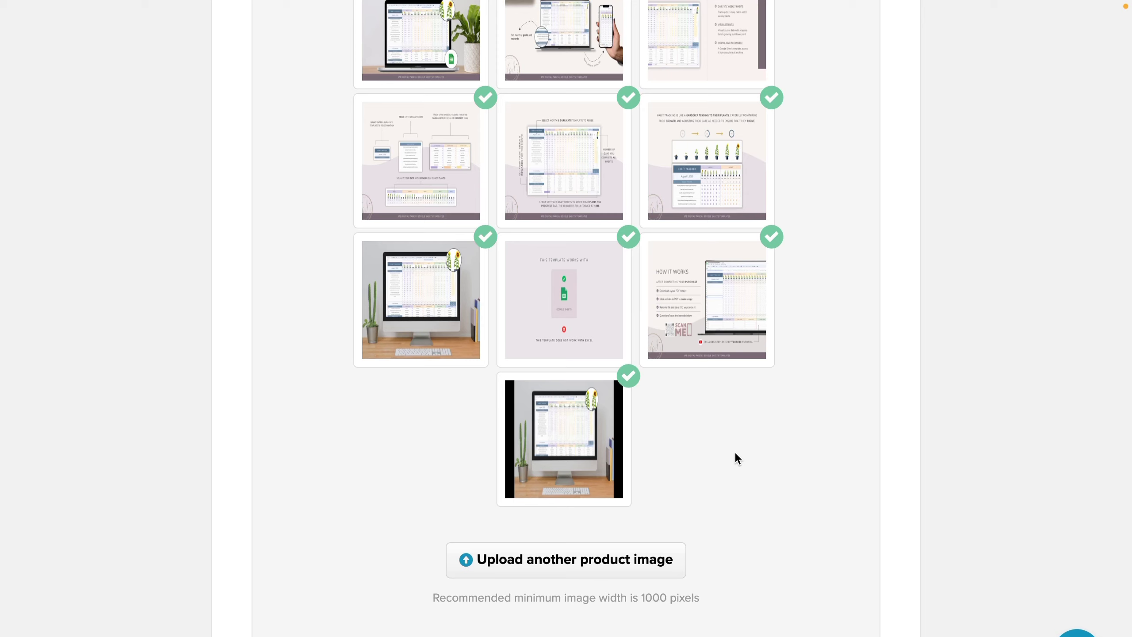
# Step: Paste the prepared habit tracker copy into the empty Description editor
pyautogui.scroll(-8, 736, 456)
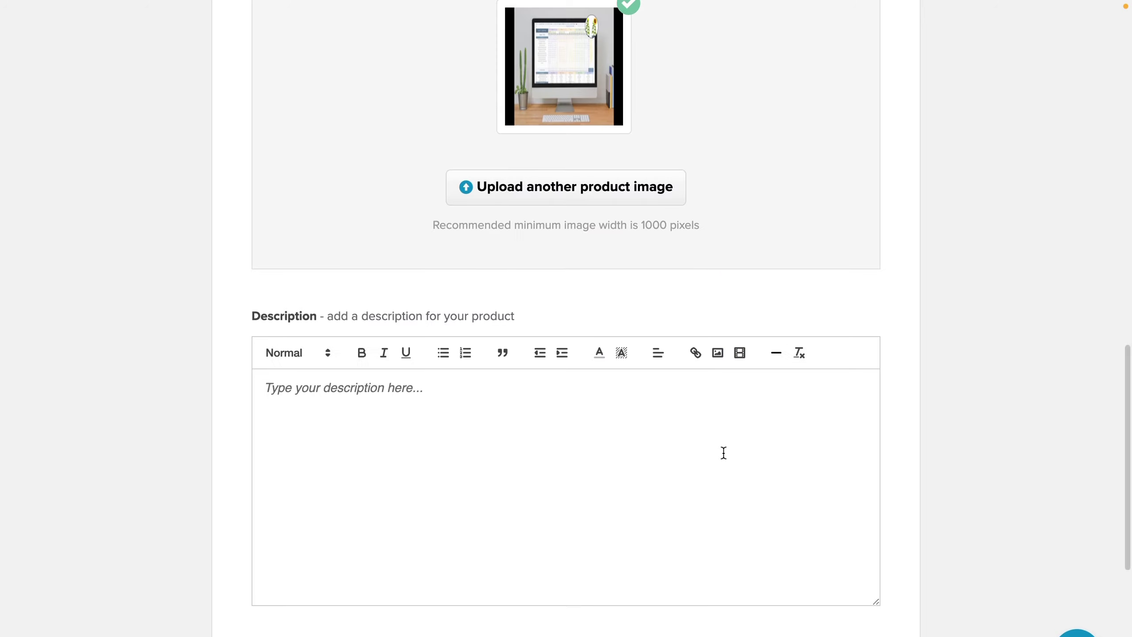
pyautogui.click(723, 453)
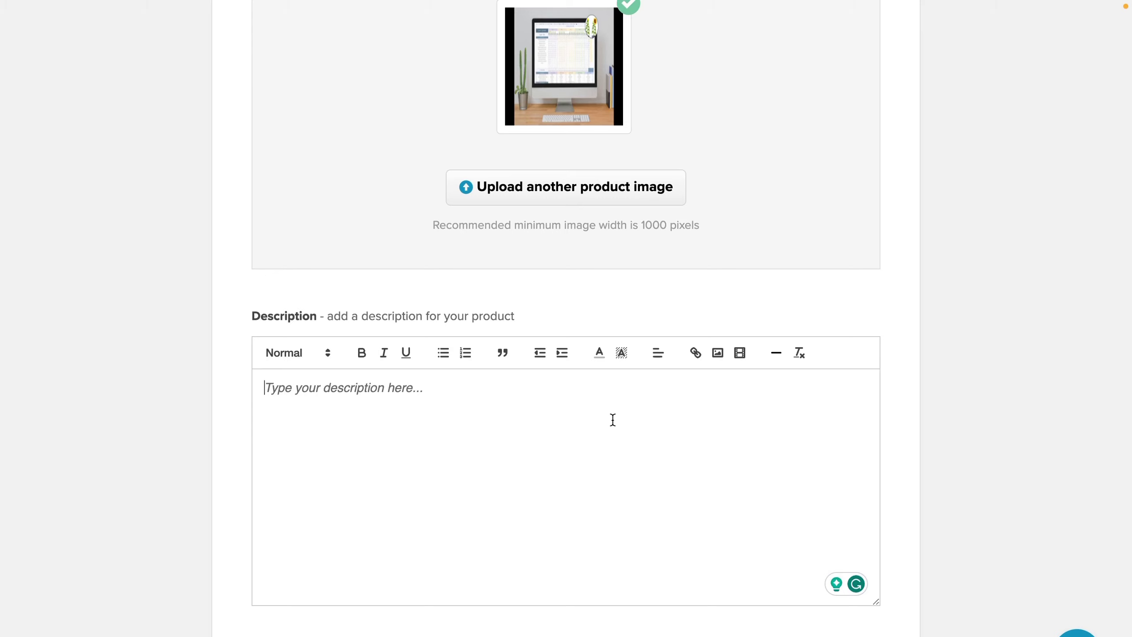
pyautogui.hotkey('ctrl', 'v')
# Step: Make the 'Three Main Features:' and 'Product Details:' lines Heading 2
pyautogui.tripleClick(351, 455)
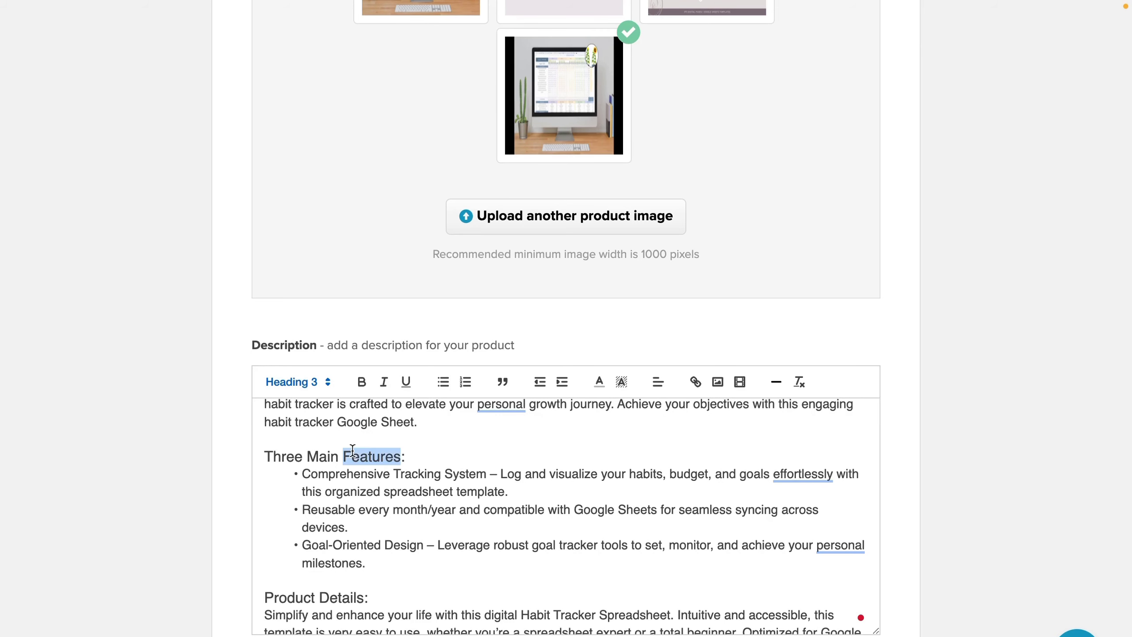
pyautogui.click(334, 384)
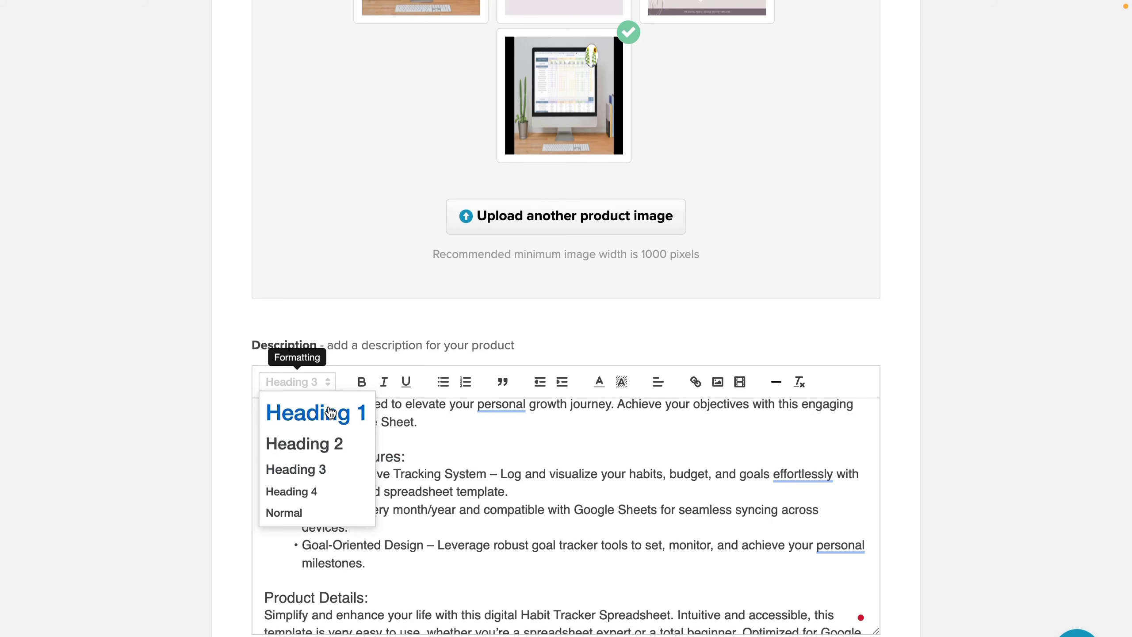
pyautogui.click(330, 446)
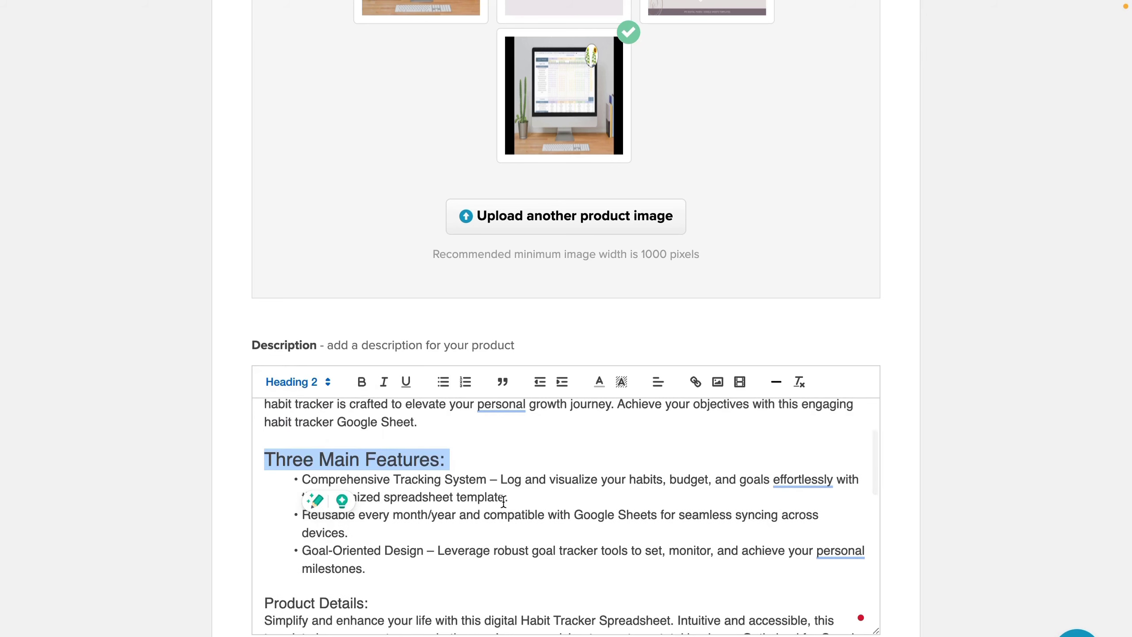
pyautogui.click(338, 490)
pyautogui.scroll(2, 503, 501)
pyautogui.scroll(1, 504, 501)
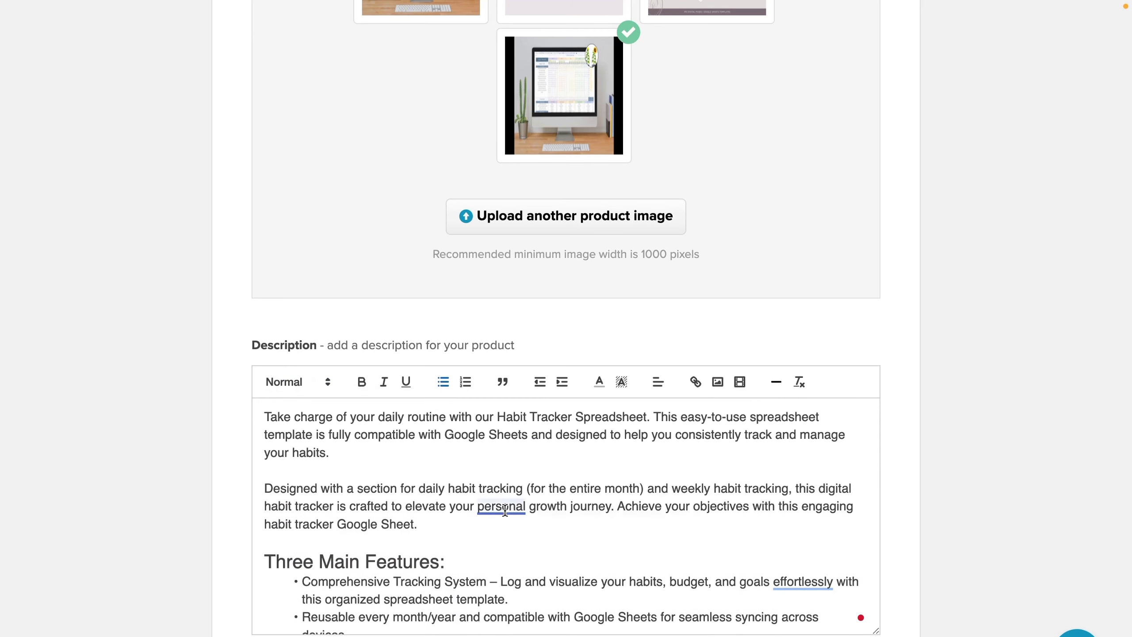
pyautogui.scroll(-4, 410, 492)
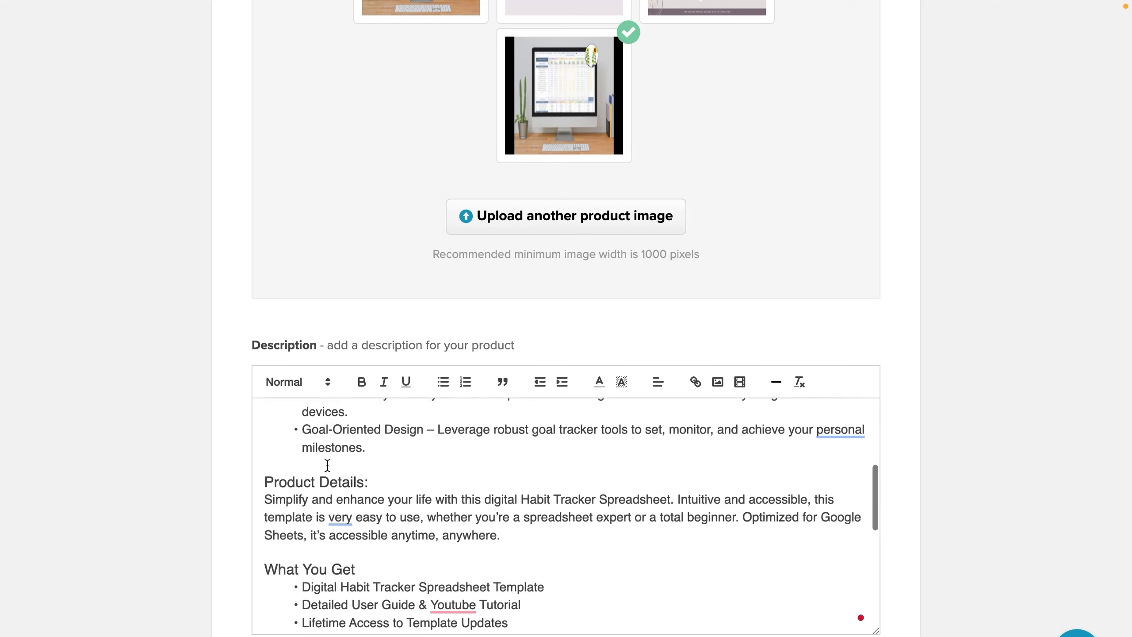
pyautogui.tripleClick(326, 475)
pyautogui.click(329, 381)
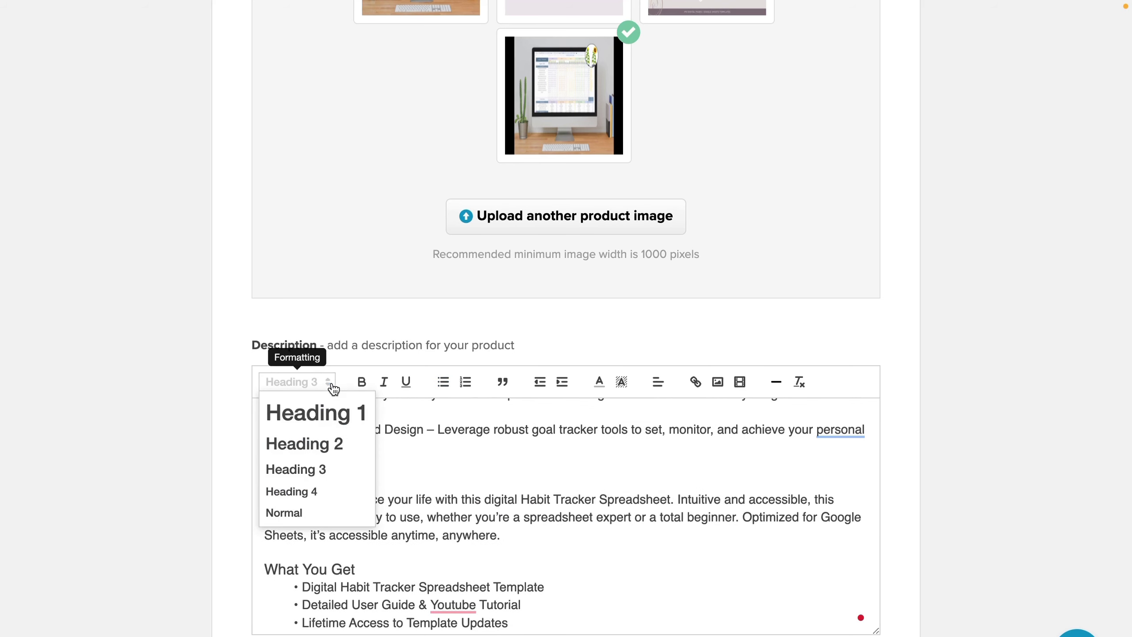
pyautogui.click(321, 446)
pyautogui.click(470, 479)
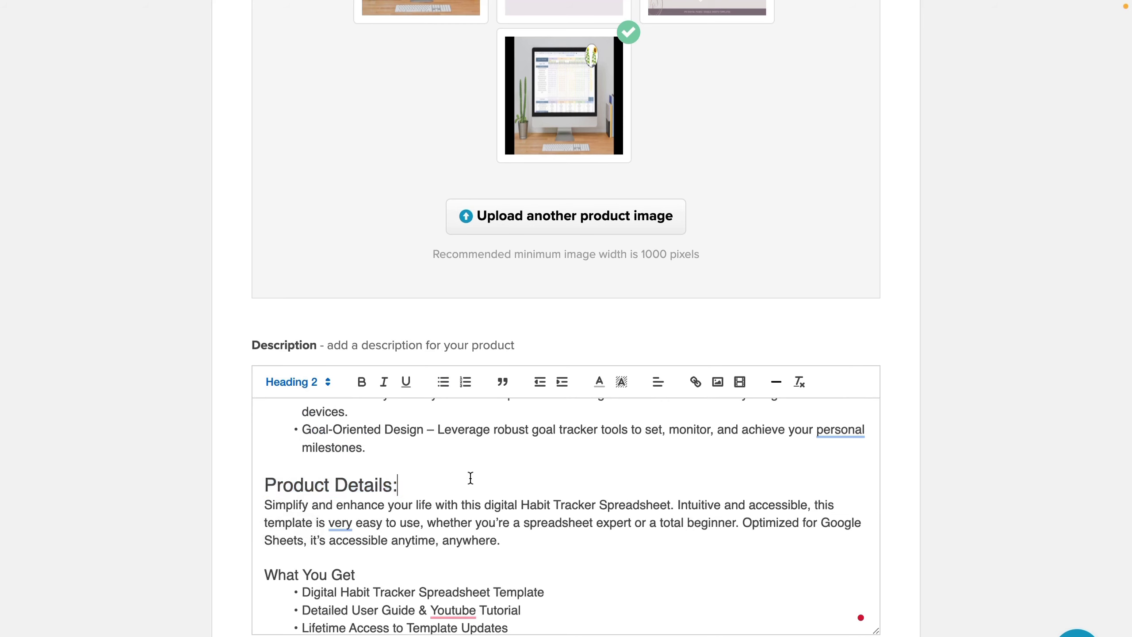
pyautogui.scroll(-3, 294, 493)
# Step: Make the 'What You Get' line a Heading 2 as well
pyautogui.click(294, 495)
pyautogui.tripleClick(295, 495)
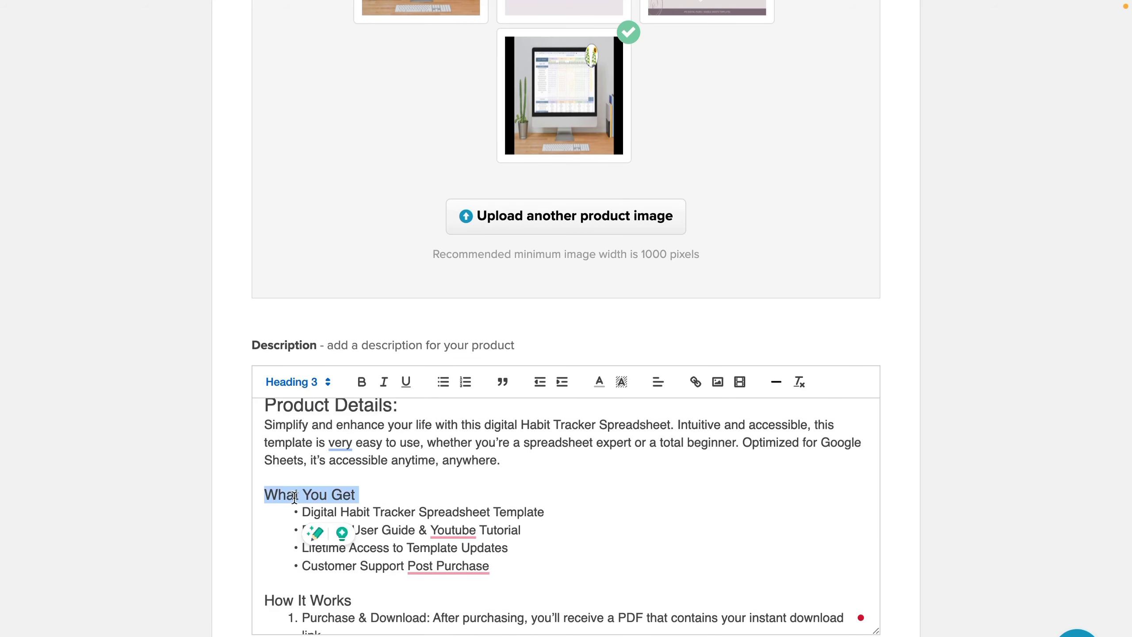
pyautogui.click(328, 382)
pyautogui.click(327, 453)
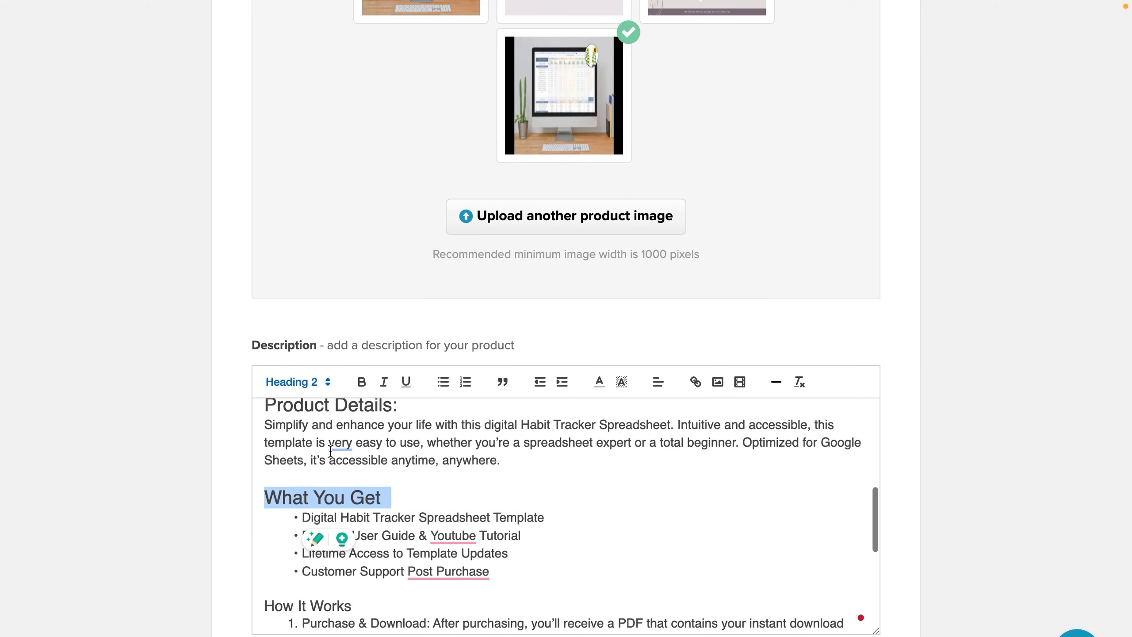
pyautogui.click(493, 469)
pyautogui.scroll(-2, 492, 473)
pyautogui.scroll(-10, 492, 472)
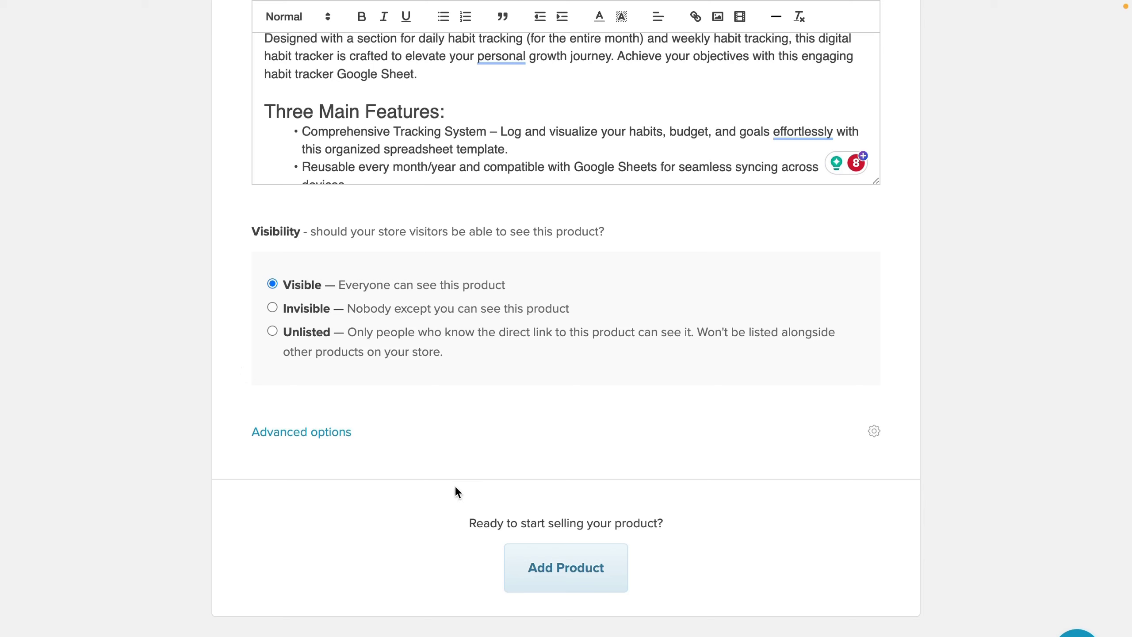
# Step: Expand Advanced options, leaving variations and automatic mailing-list subscription off
pyautogui.click(319, 433)
pyautogui.scroll(-6, 769, 406)
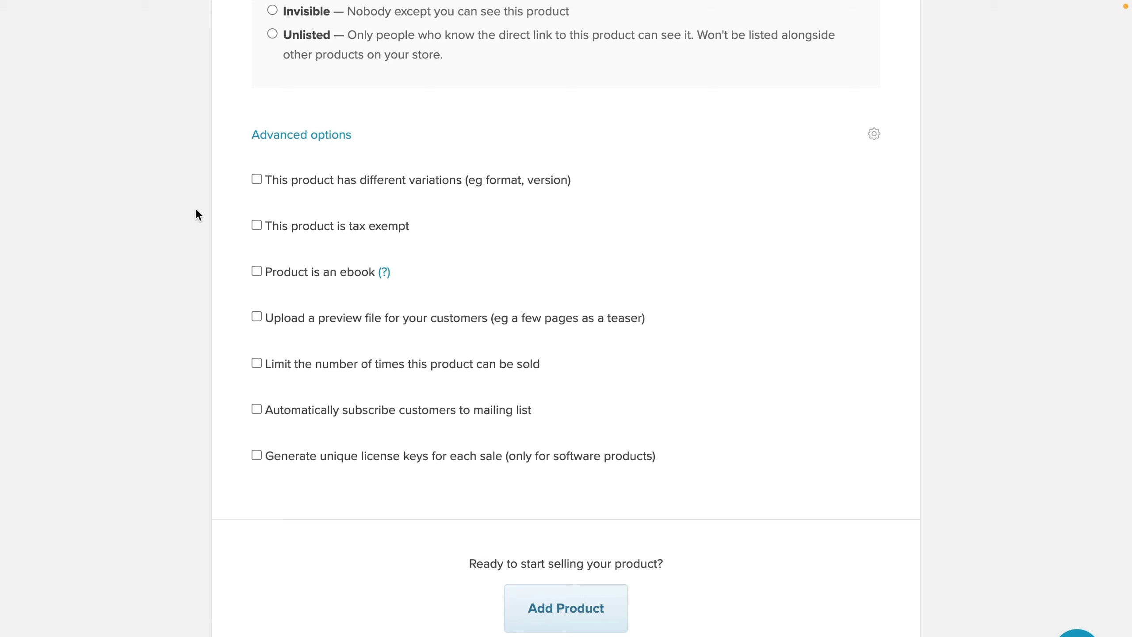
pyautogui.click(256, 181)
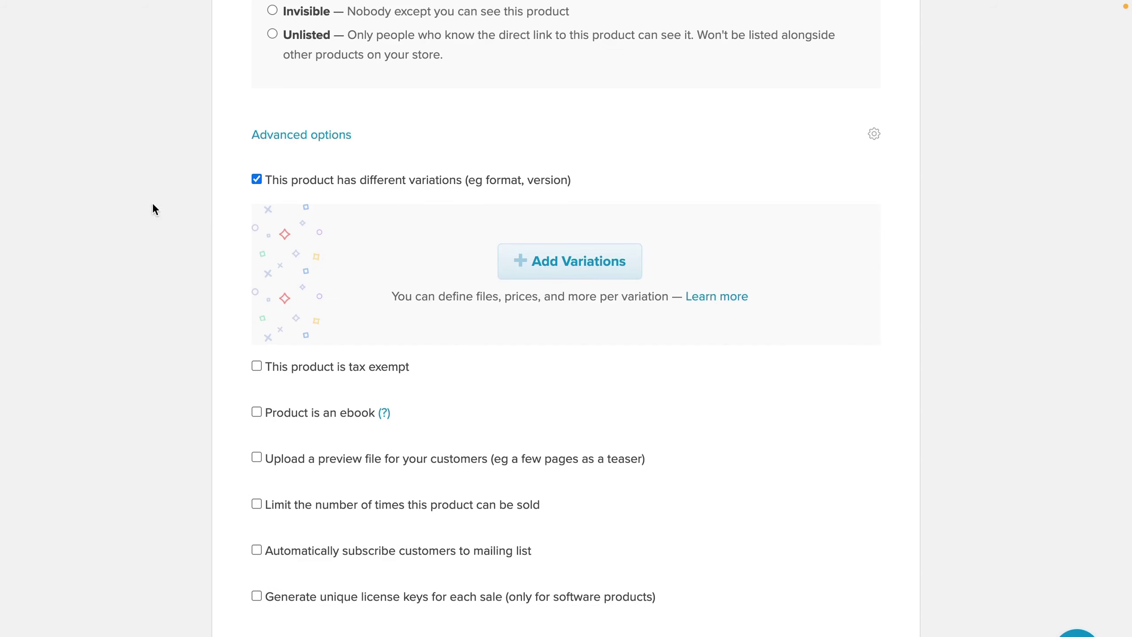
pyautogui.click(257, 180)
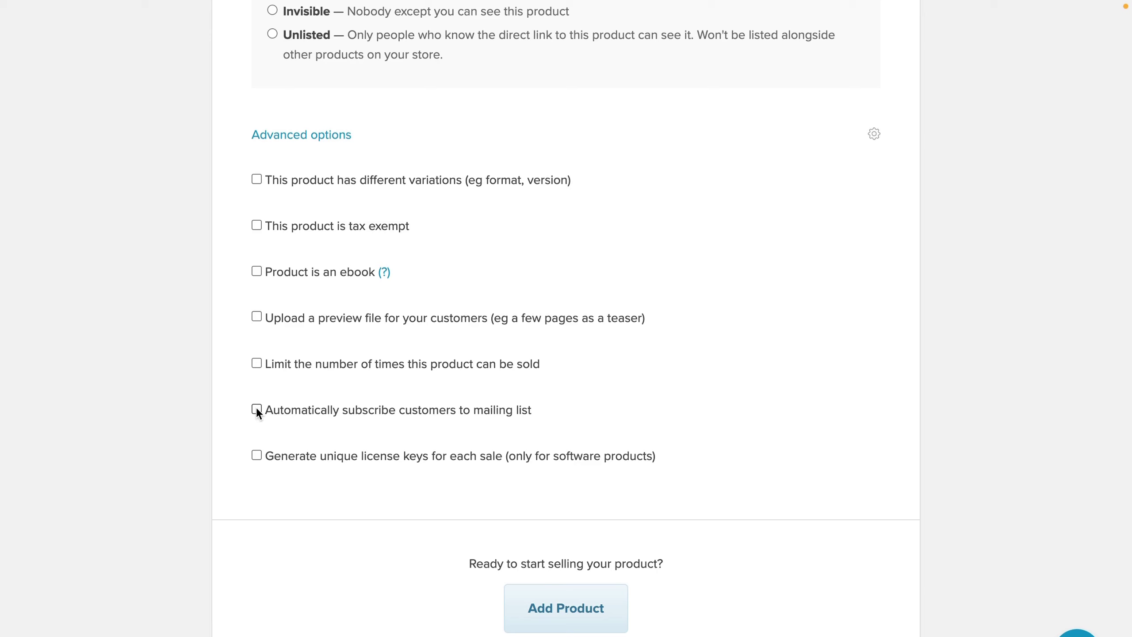
pyautogui.click(257, 409)
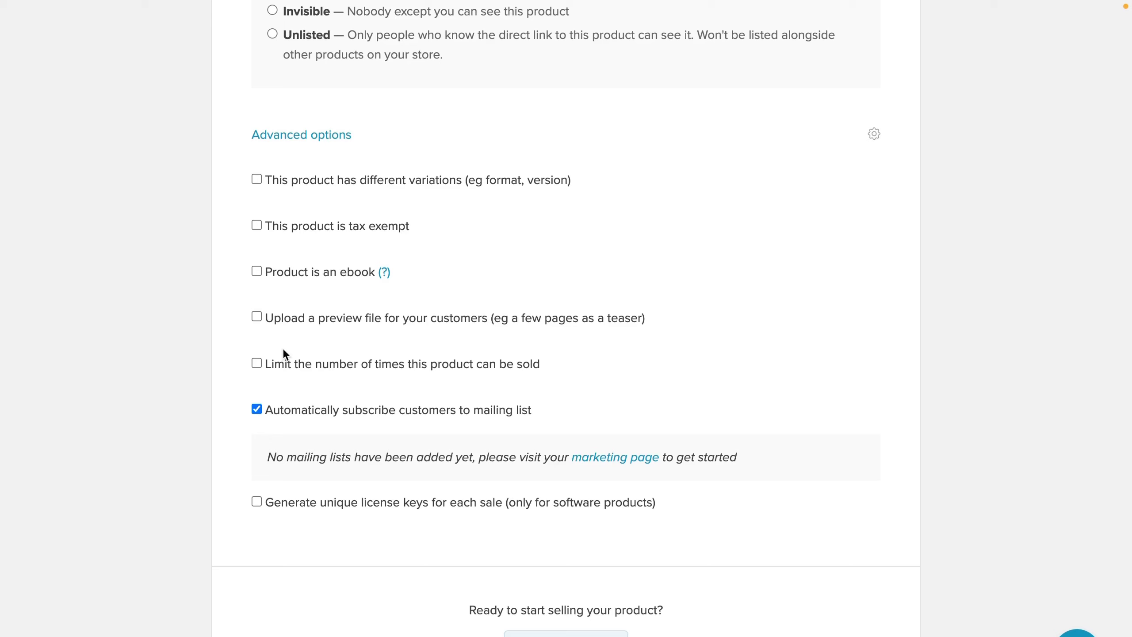
pyautogui.click(255, 409)
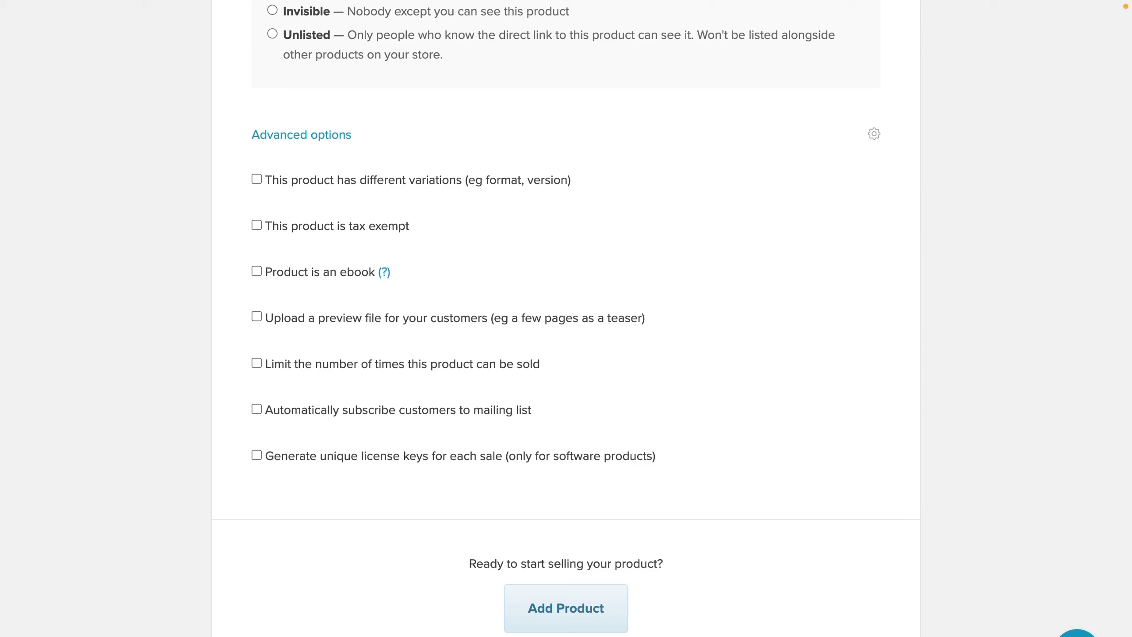
# Step: Add the product and view its live store page with the image gallery
pyautogui.click(571, 621)
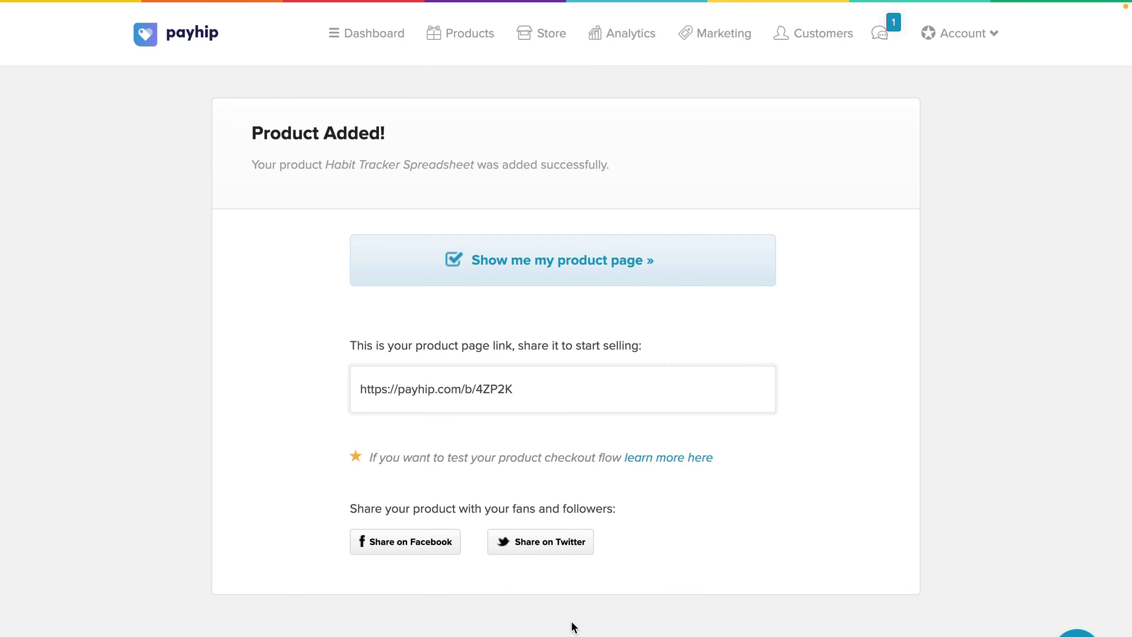
pyautogui.doubleClick(494, 388)
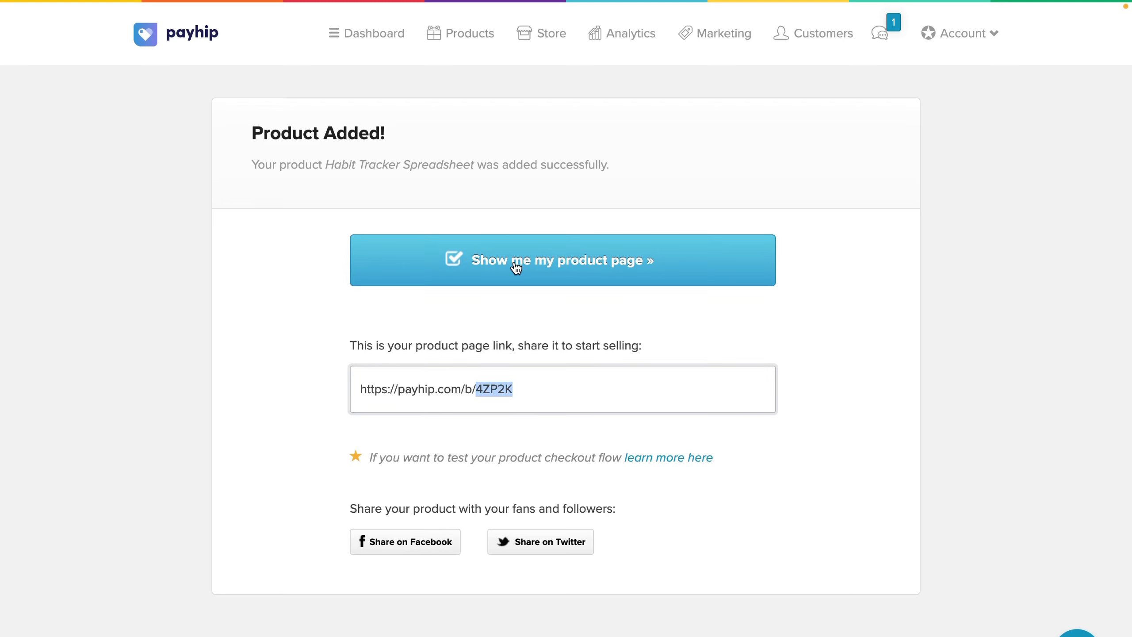
pyautogui.click(516, 268)
pyautogui.click(131, 310)
# Step: Step the product gallery back to the Monthly Habit Tracker cover image
pyautogui.click(131, 310)
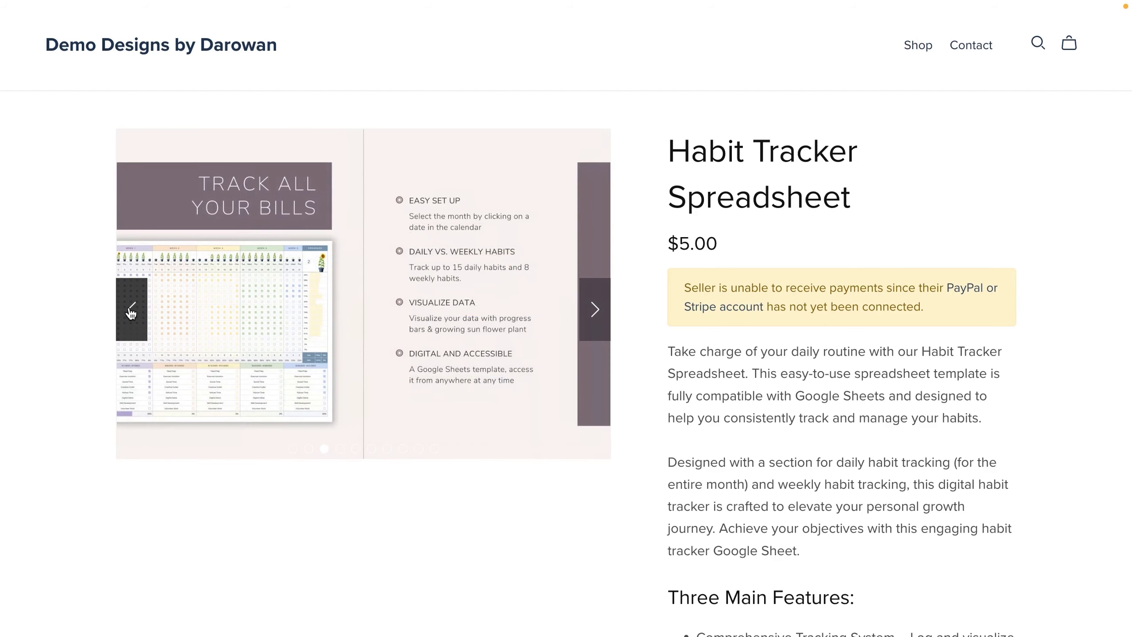
pyautogui.click(131, 310)
pyautogui.click(131, 310)
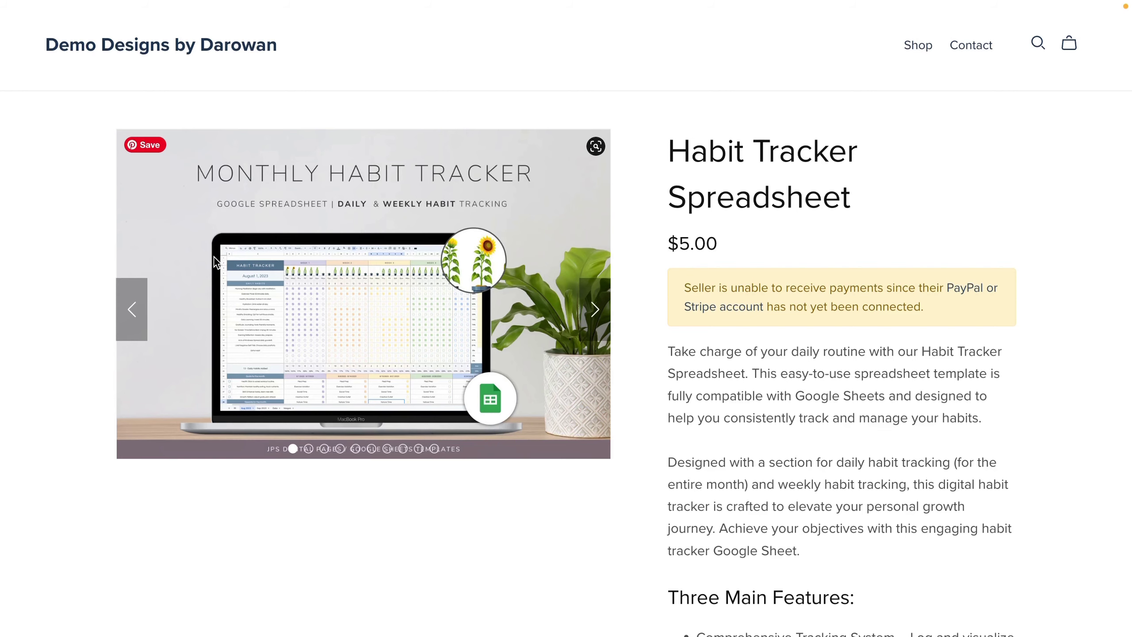
# Step: Scroll down through How It Works, Return Policy and Copyright Warning to the PDF (44KB) note
pyautogui.scroll(-5, 372, 362)
pyautogui.scroll(3, 372, 362)
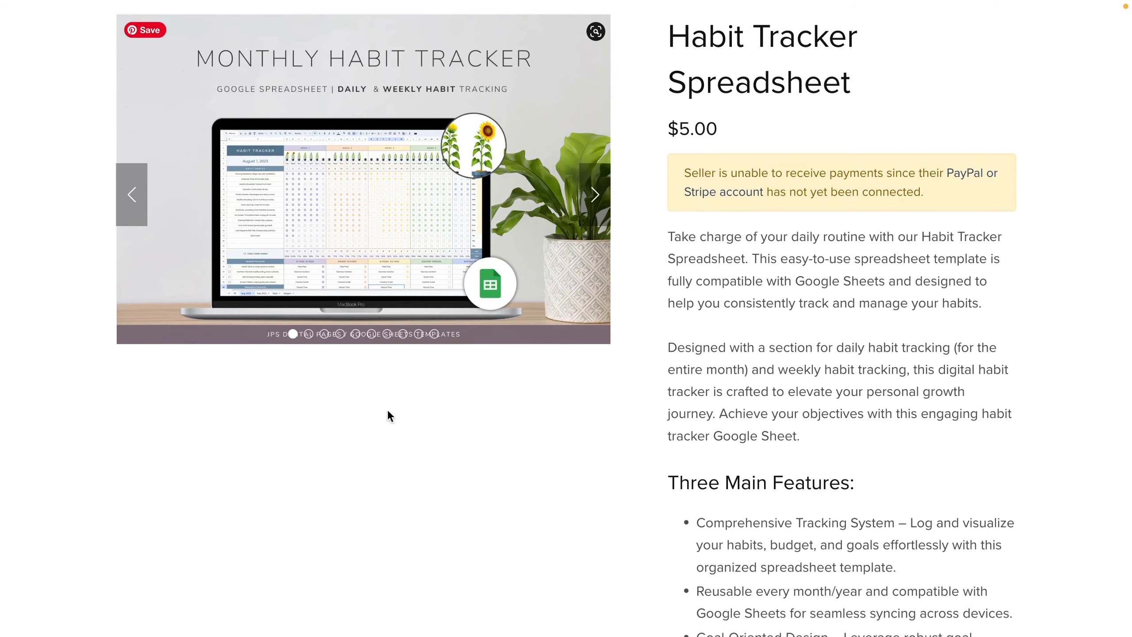
pyautogui.scroll(-5, 814, 344)
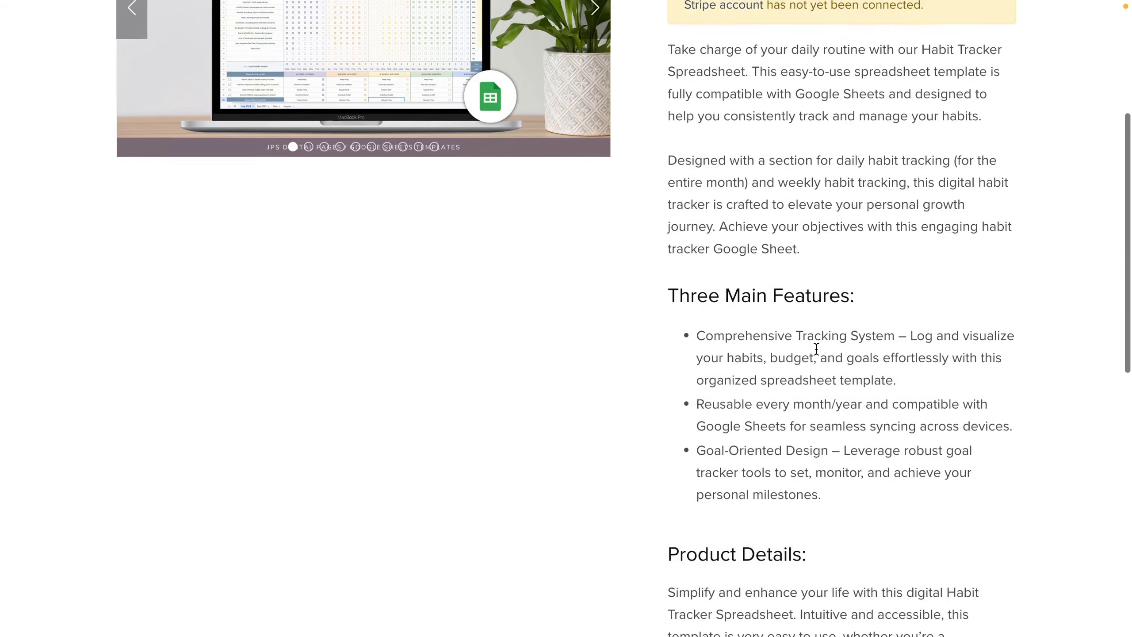
pyautogui.scroll(-8, 815, 349)
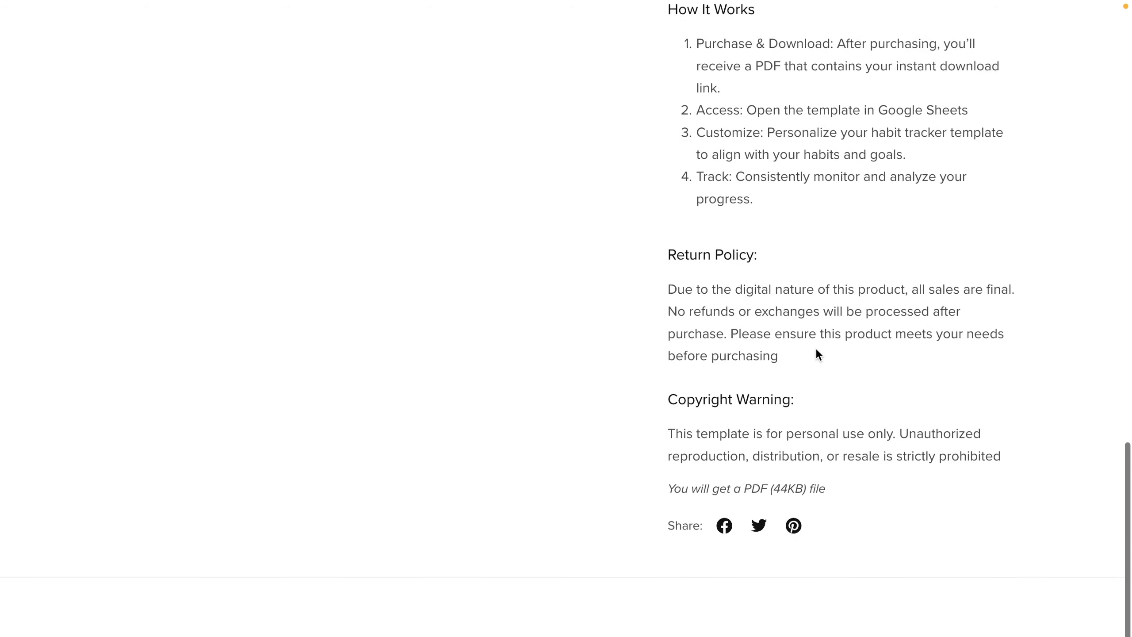
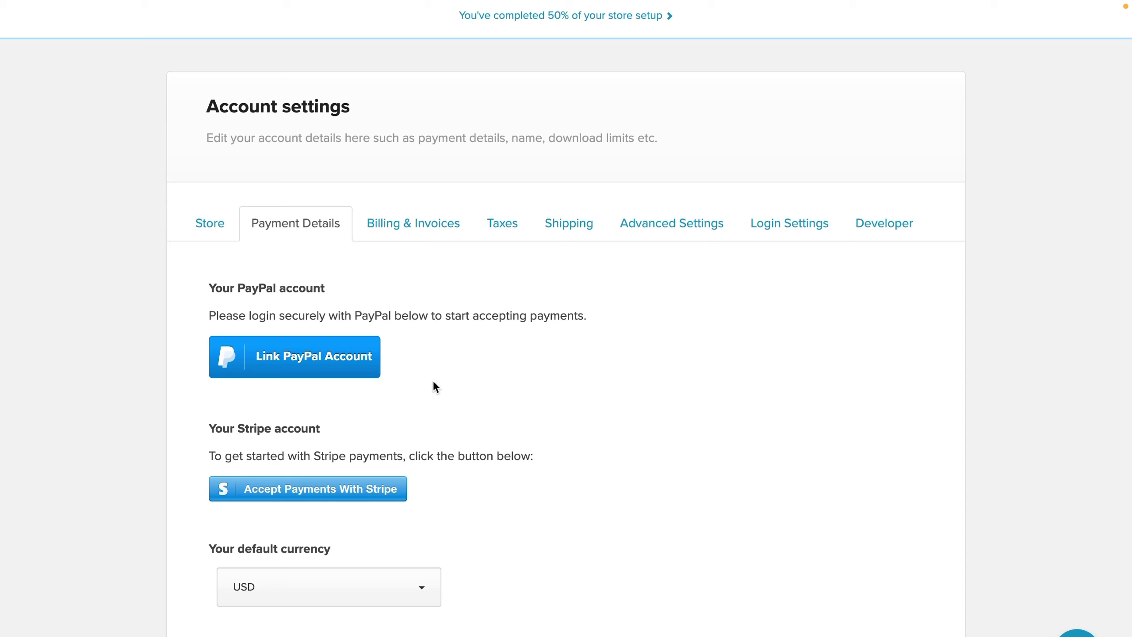
# Step: Link a PayPal account through PayPal sign-up, then return to Payhip with checkout setup ticked
pyautogui.click(355, 366)
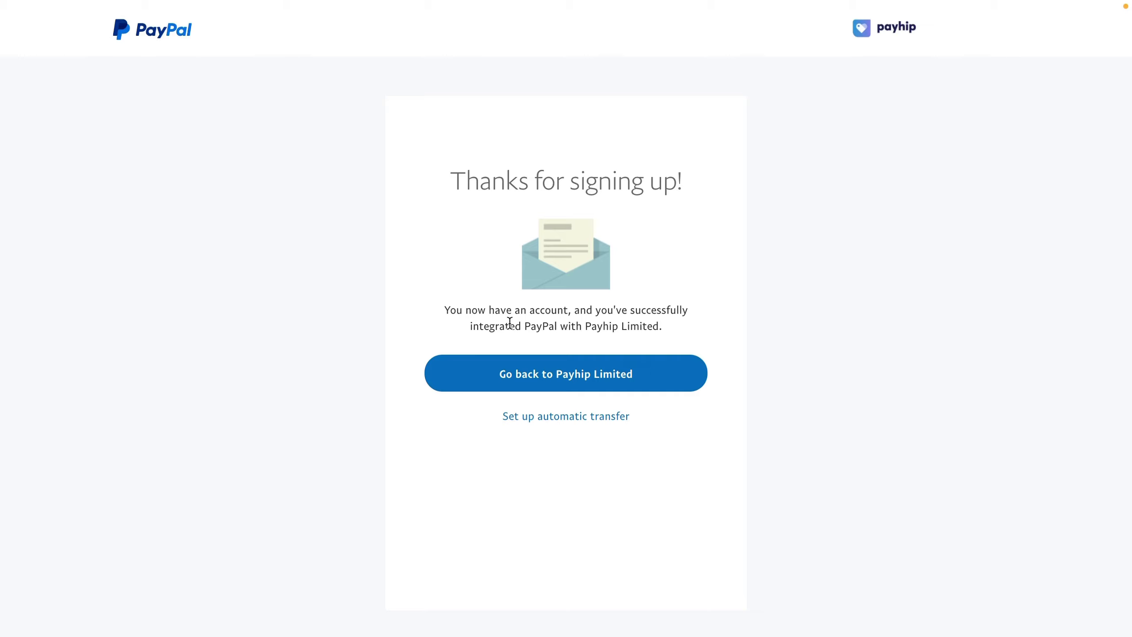
pyautogui.click(533, 382)
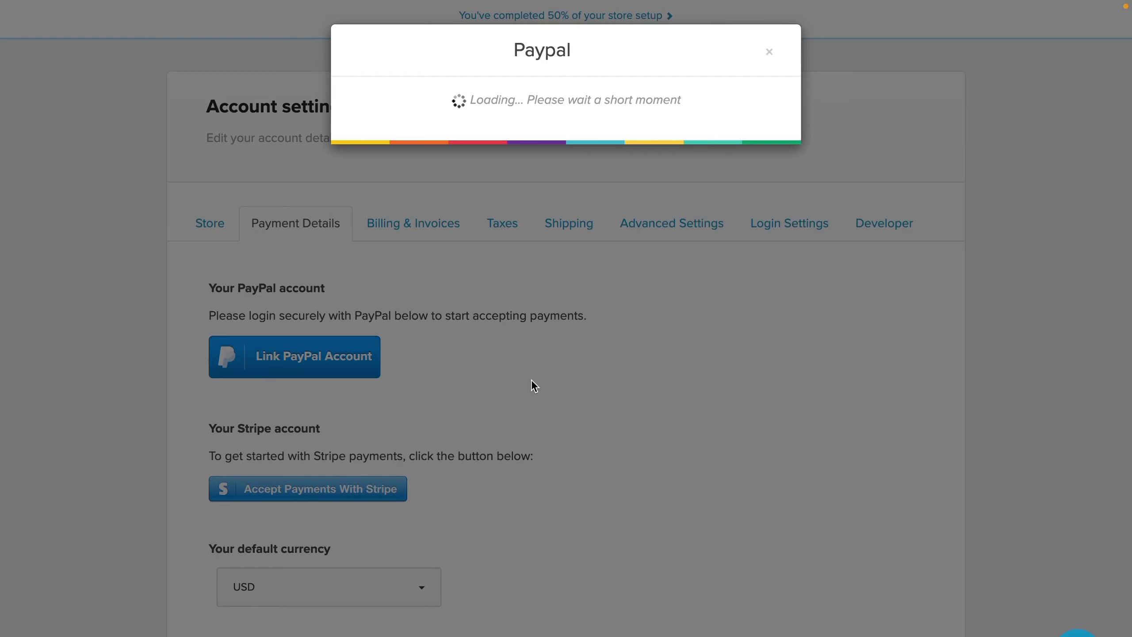
pyautogui.click(773, 50)
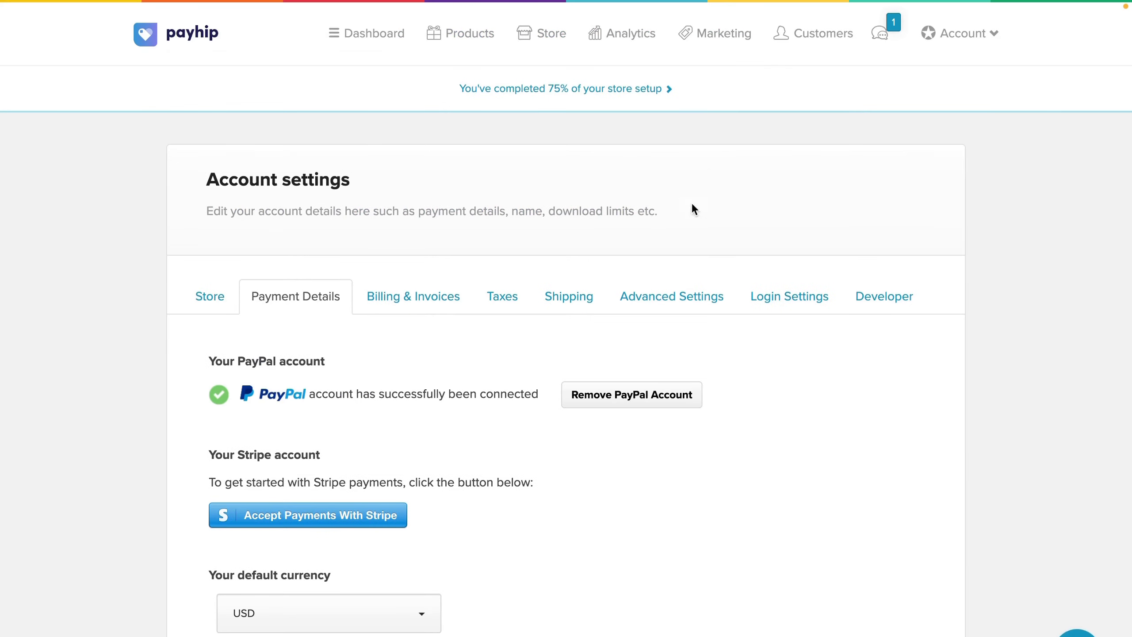
pyautogui.scroll(-2, 677, 437)
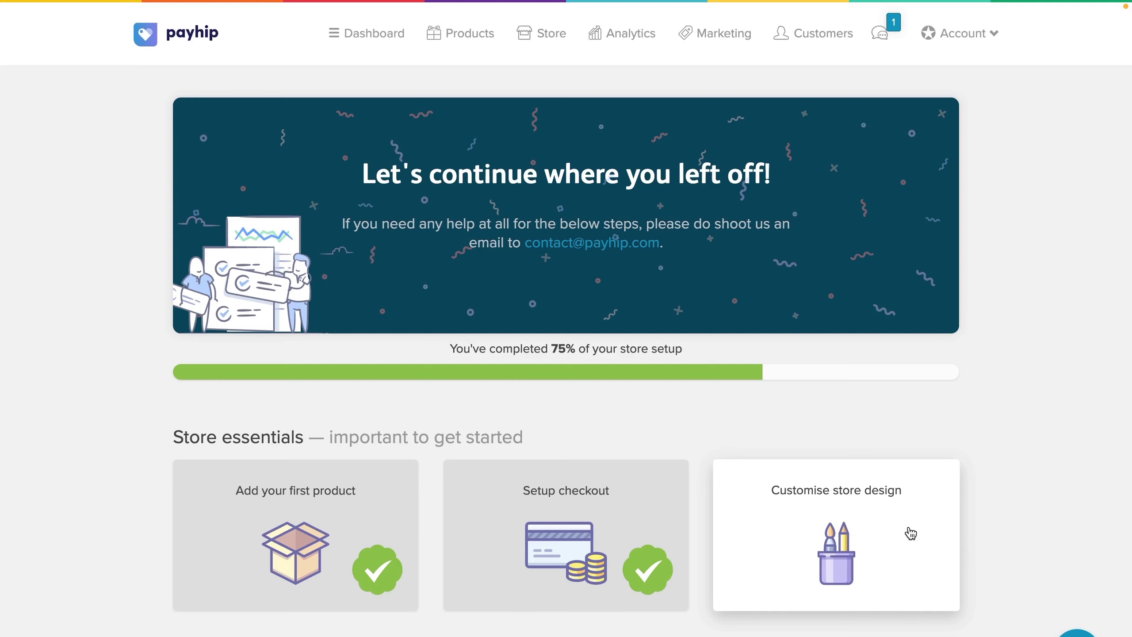
# Step: Open the store design's style settings and view the Themes panel showing Echoes as current
pyautogui.click(909, 531)
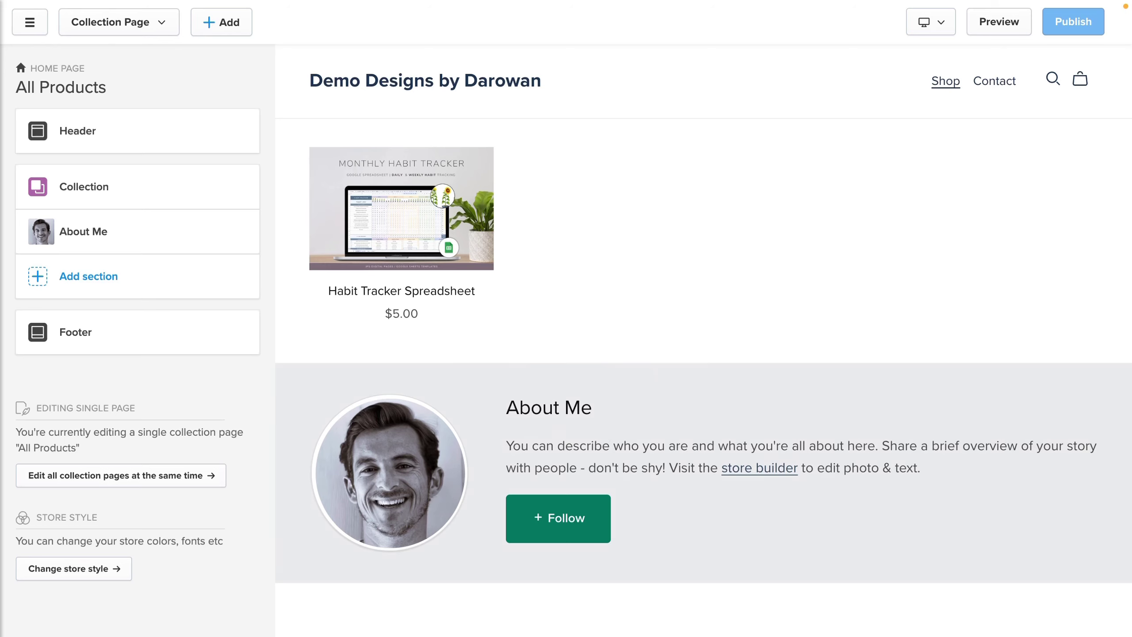
pyautogui.click(96, 573)
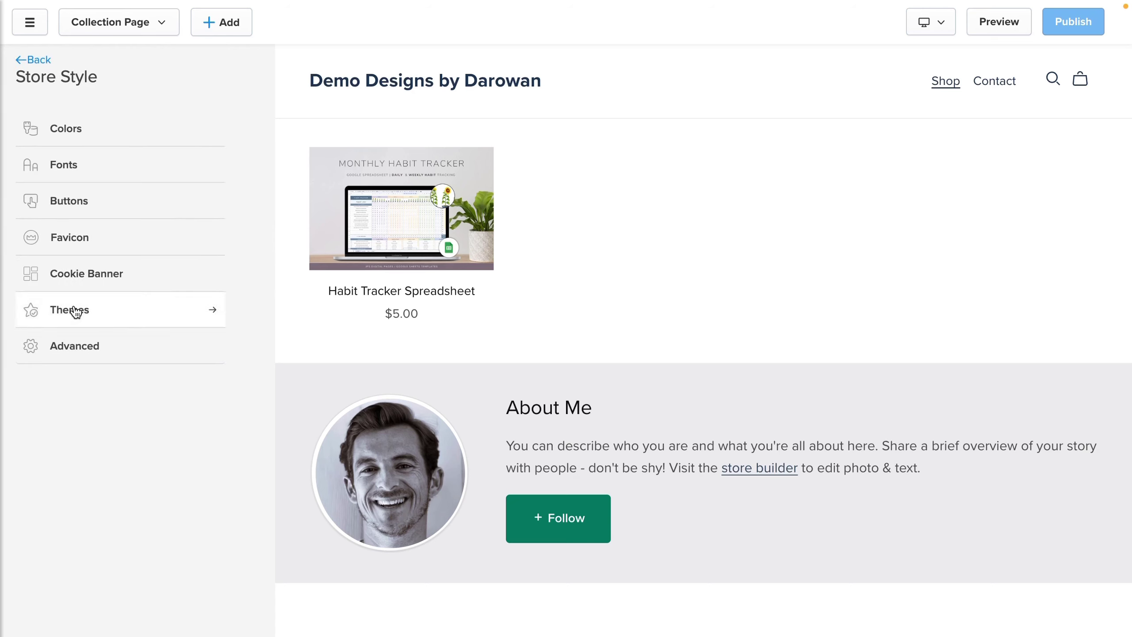
pyautogui.click(75, 311)
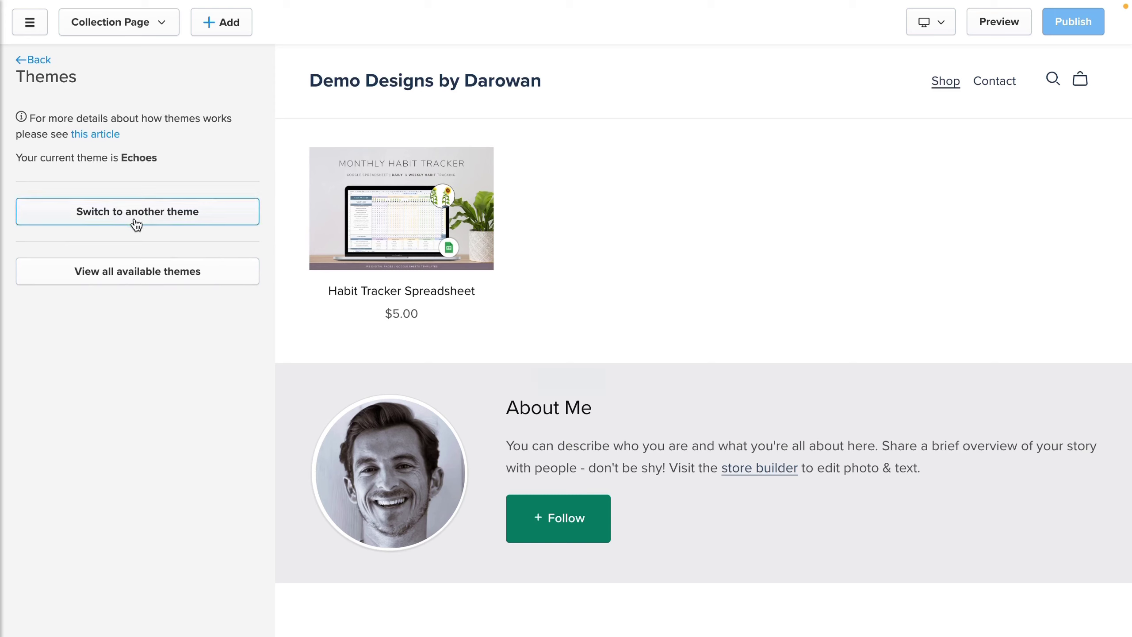
pyautogui.click(128, 272)
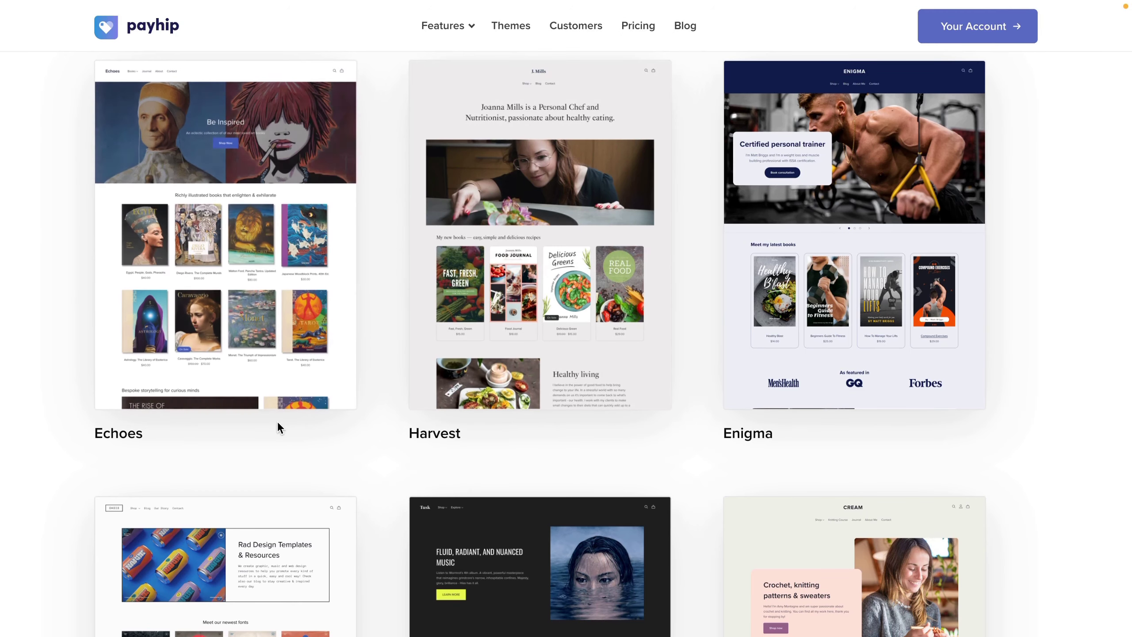
pyautogui.scroll(-20, 387, 412)
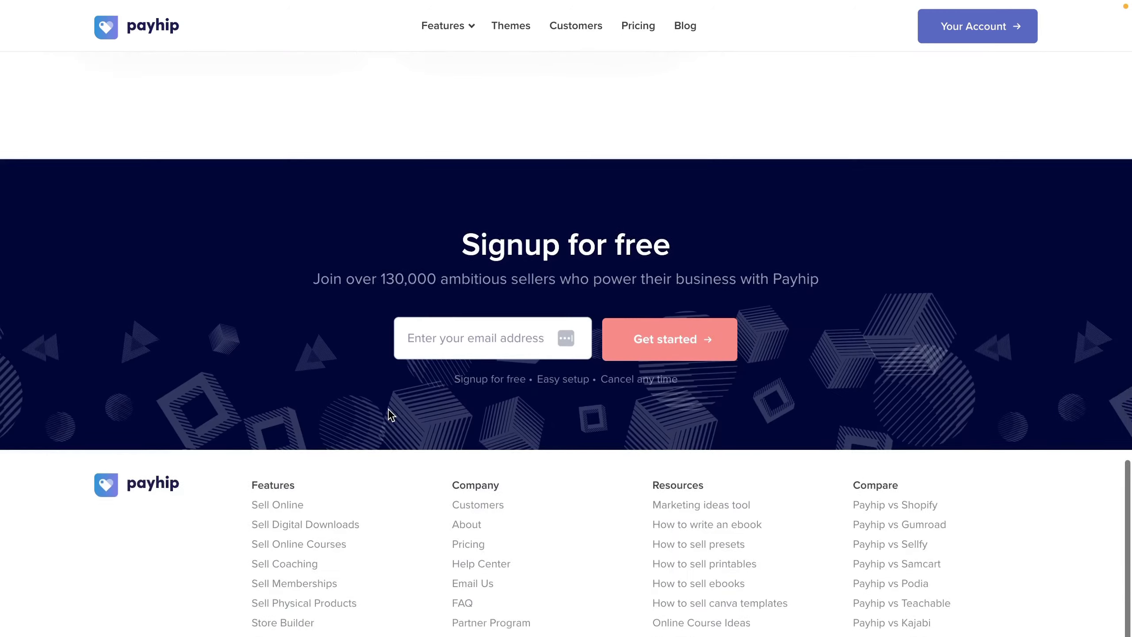
pyautogui.scroll(15, 387, 409)
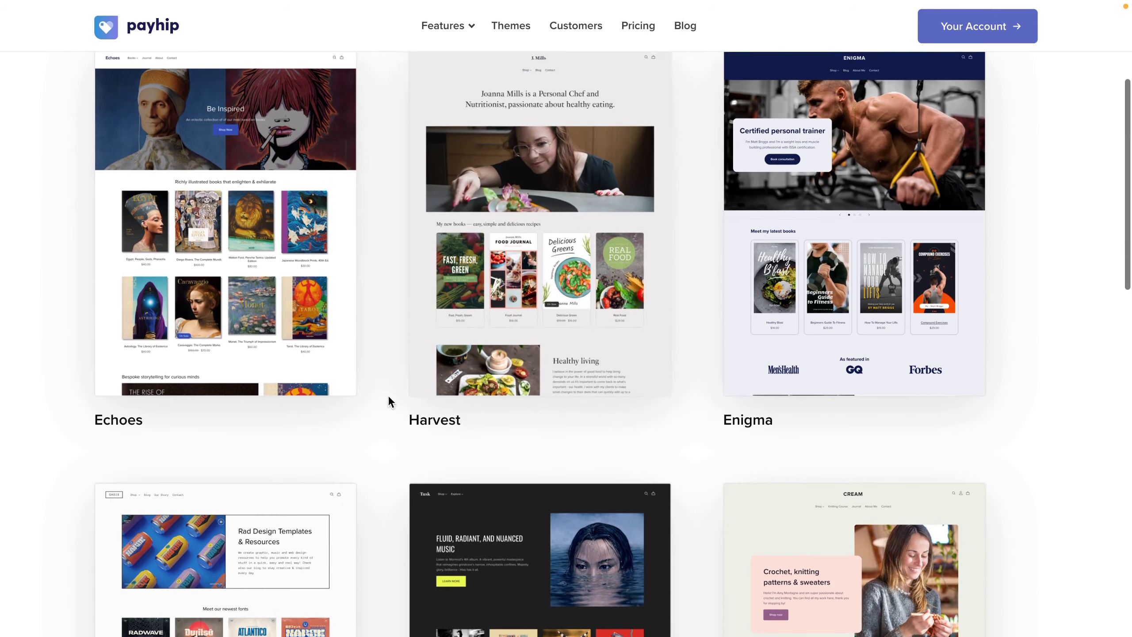
pyautogui.moveTo(543, 382)
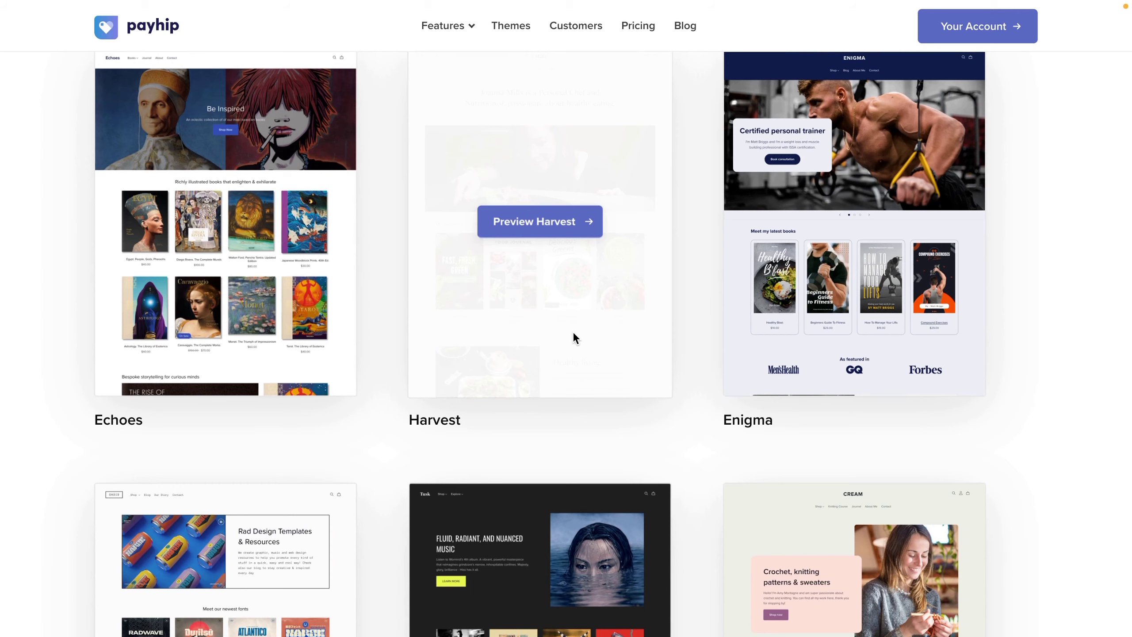
pyautogui.click(530, 223)
pyautogui.scroll(-1, 529, 171)
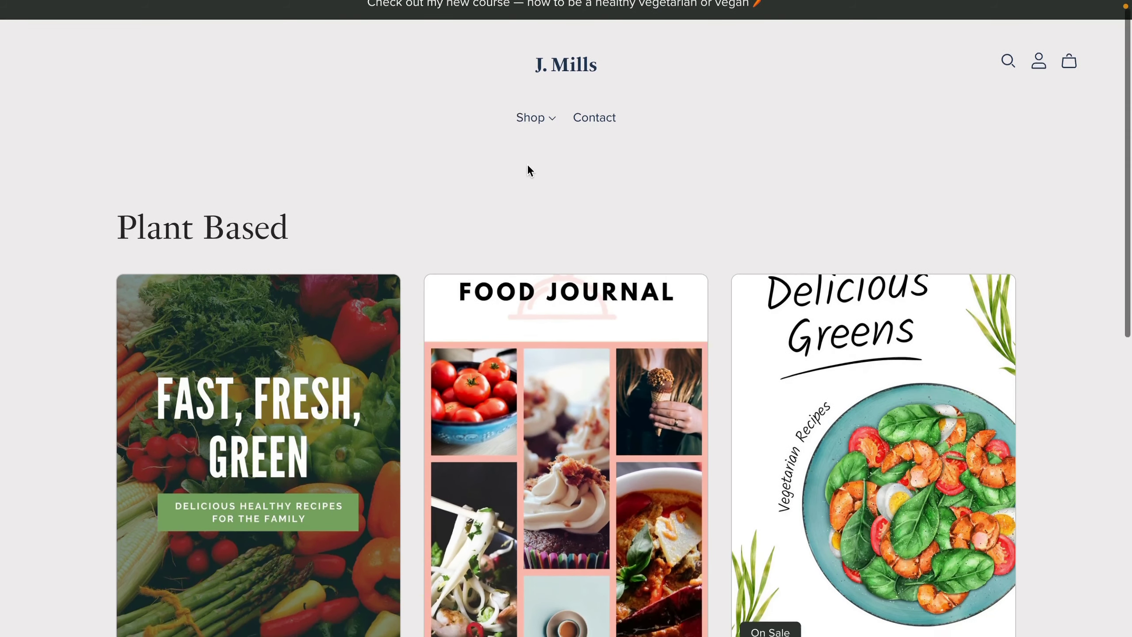
pyautogui.scroll(-10, 528, 165)
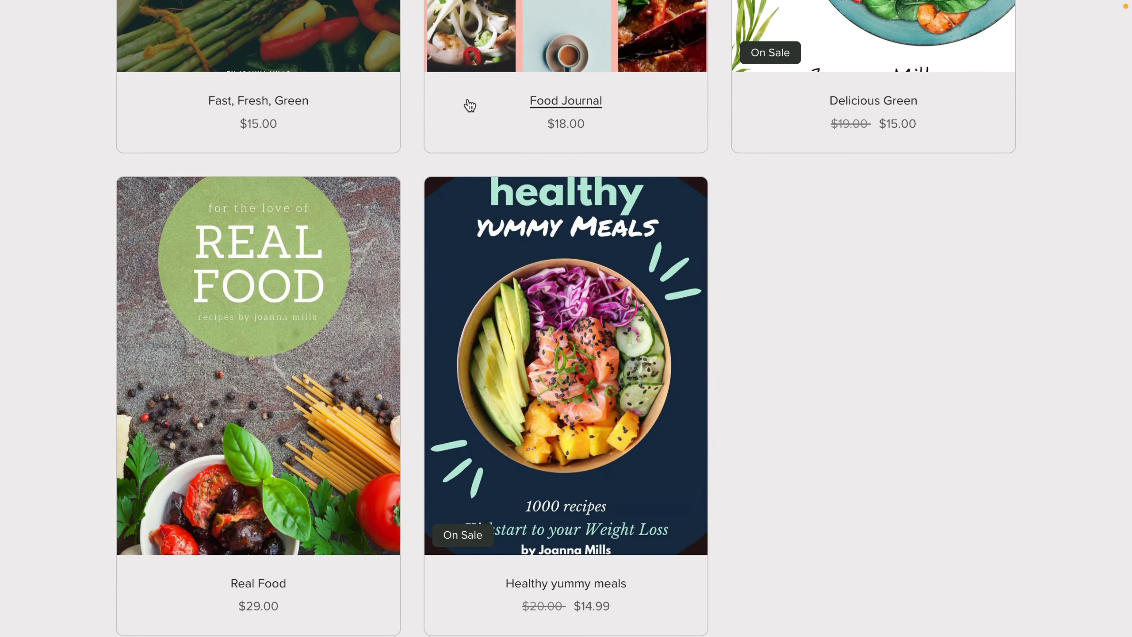
pyautogui.click(469, 106)
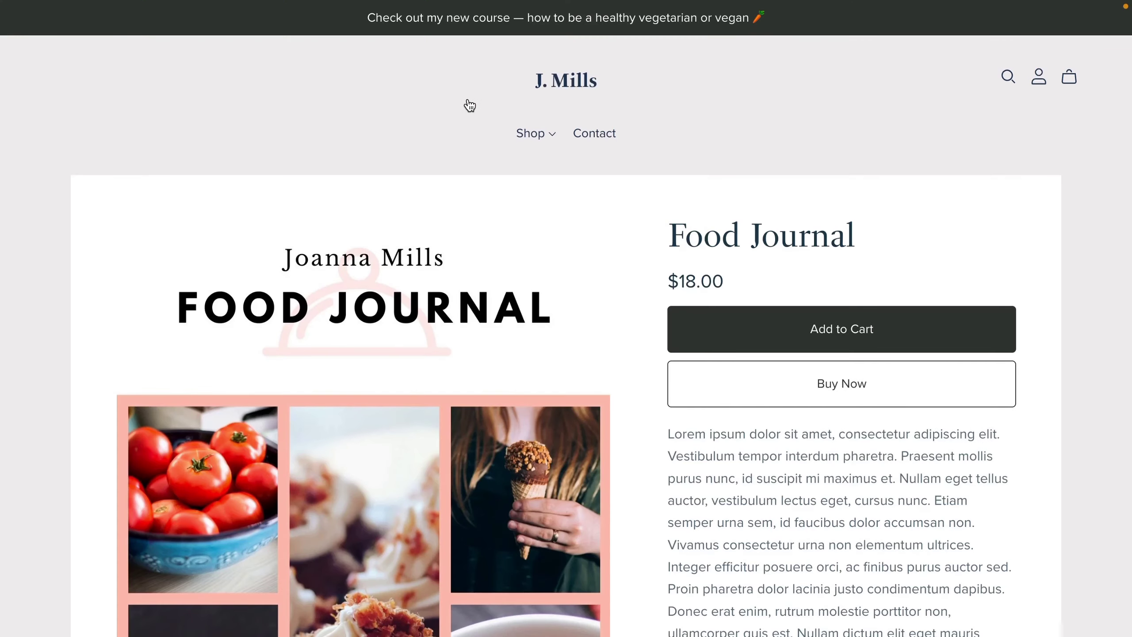
pyautogui.scroll(-12, 469, 105)
pyautogui.scroll(5, 467, 106)
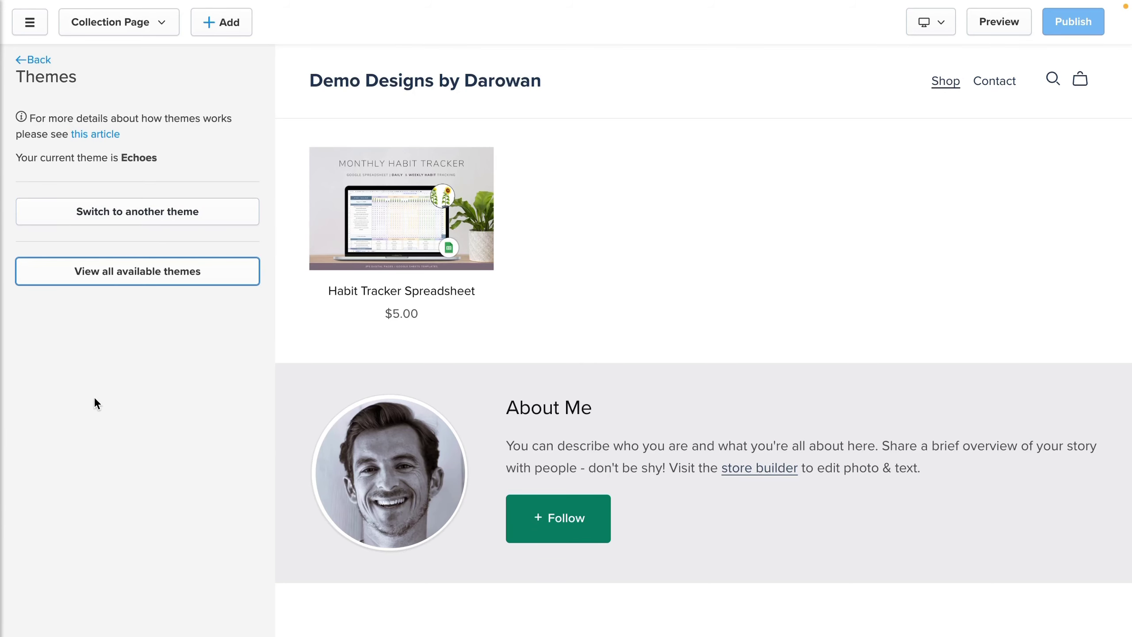
# Step: Switch the store theme from Echoes to Harvest and confirm the theme change
pyautogui.click(142, 215)
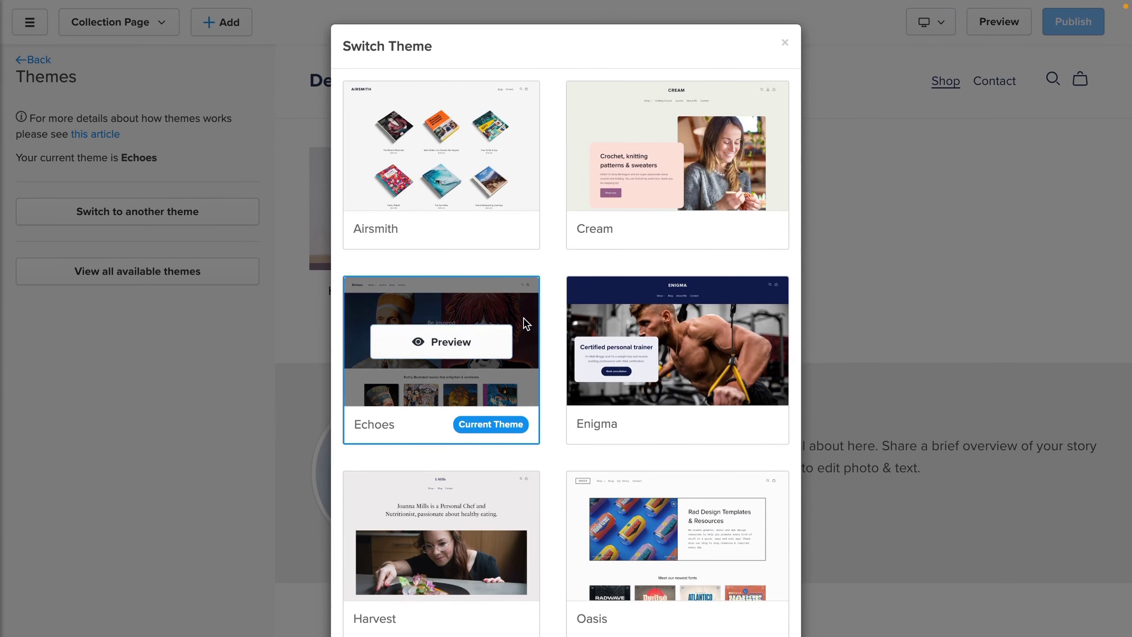
pyautogui.scroll(-5, 632, 355)
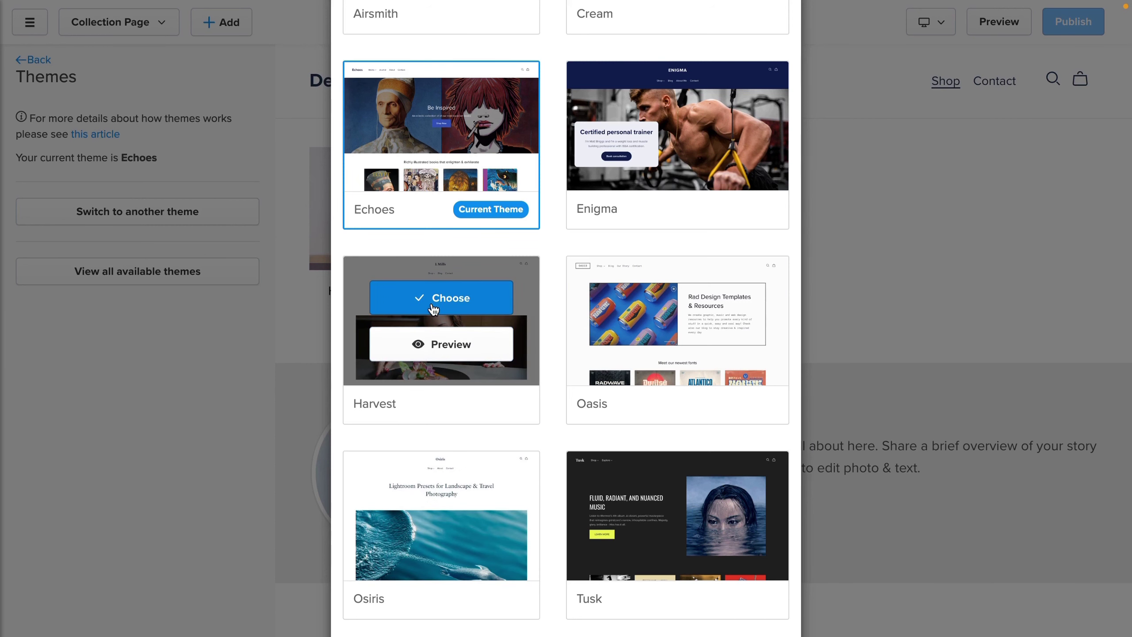
pyautogui.click(433, 298)
pyautogui.click(668, 375)
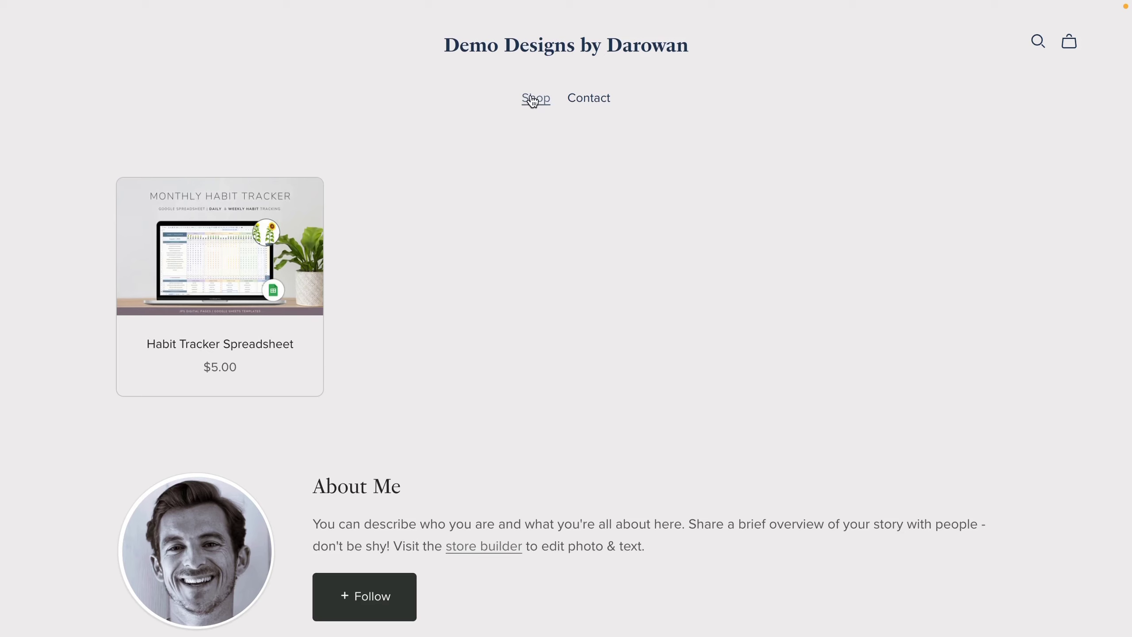
# Step: Browse the example store's Contact, Shop and Blog pages
pyautogui.click(589, 100)
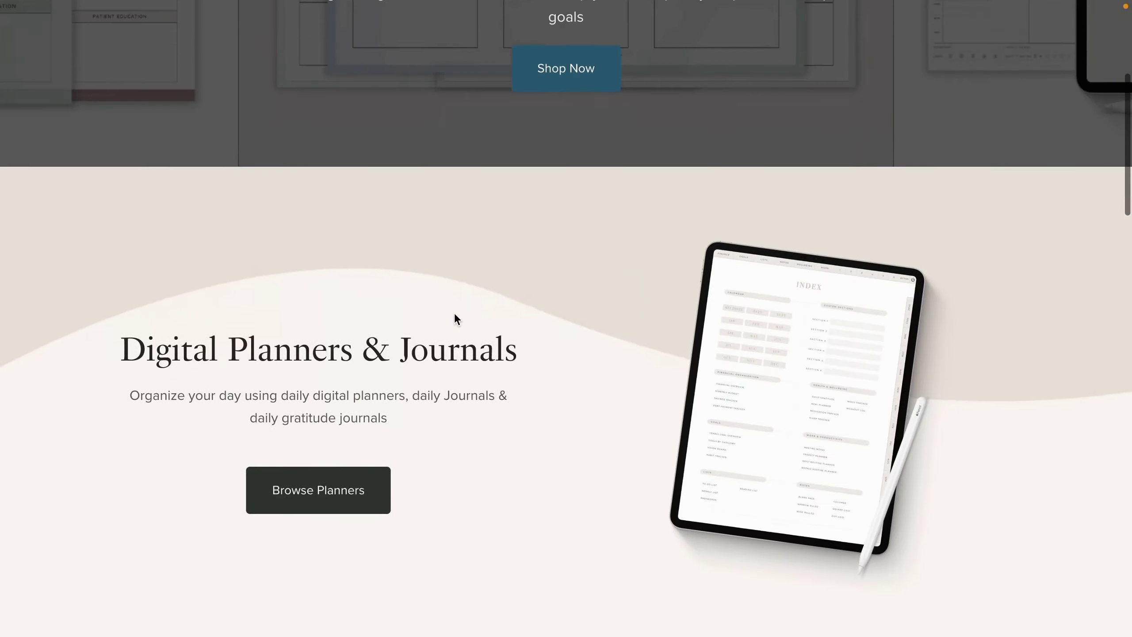
pyautogui.scroll(8, 454, 311)
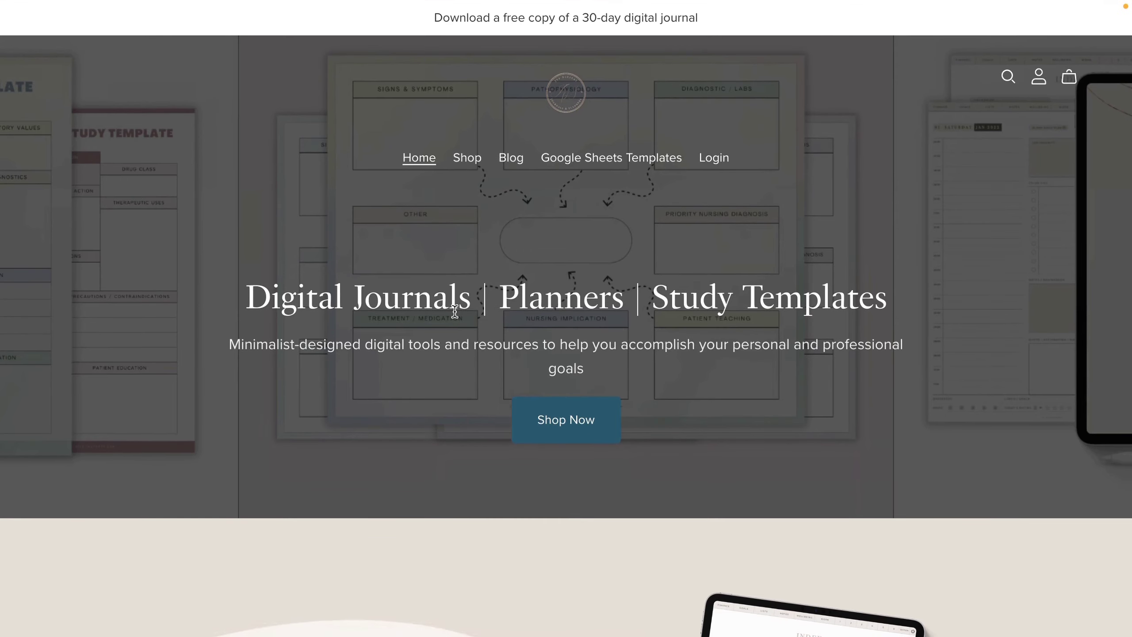
pyautogui.scroll(-5, 454, 310)
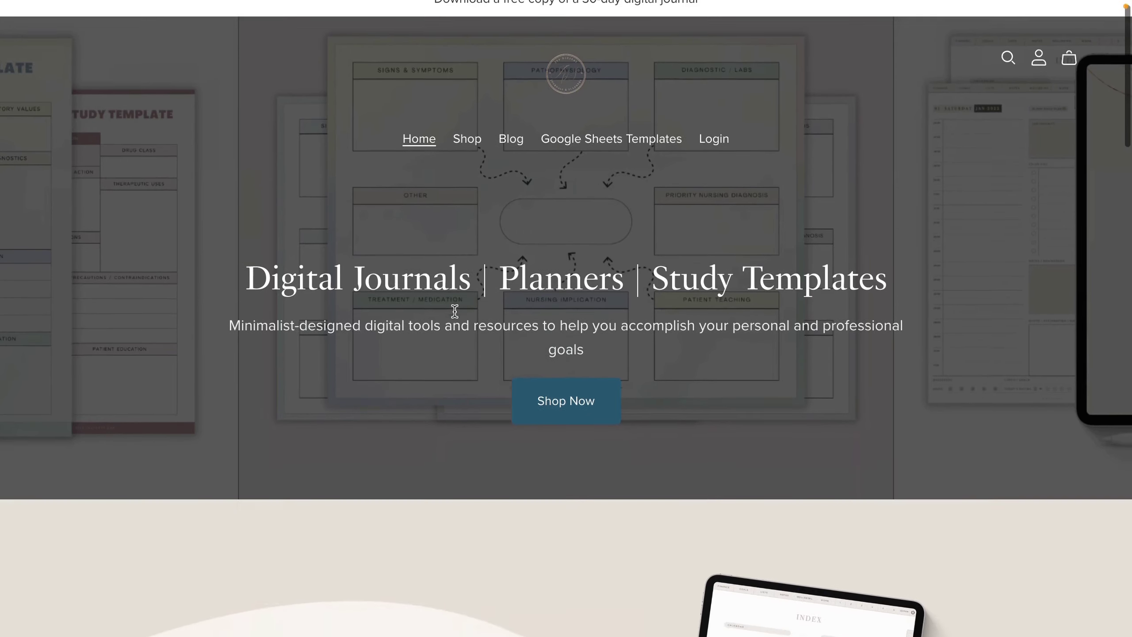
pyautogui.scroll(-15, 455, 312)
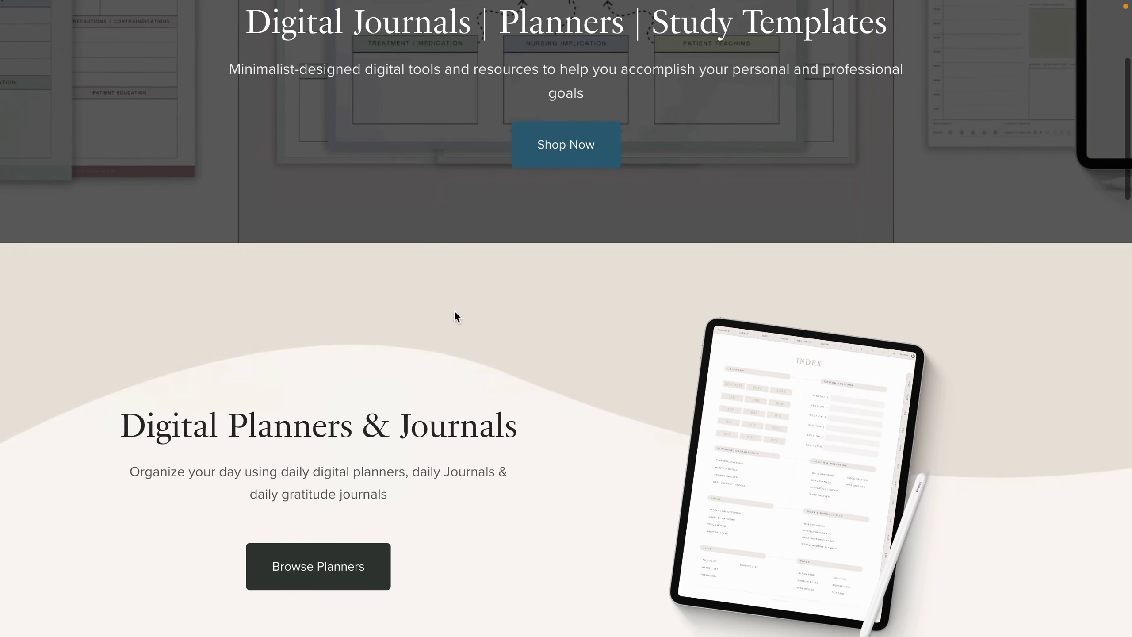
pyautogui.scroll(-18, 455, 313)
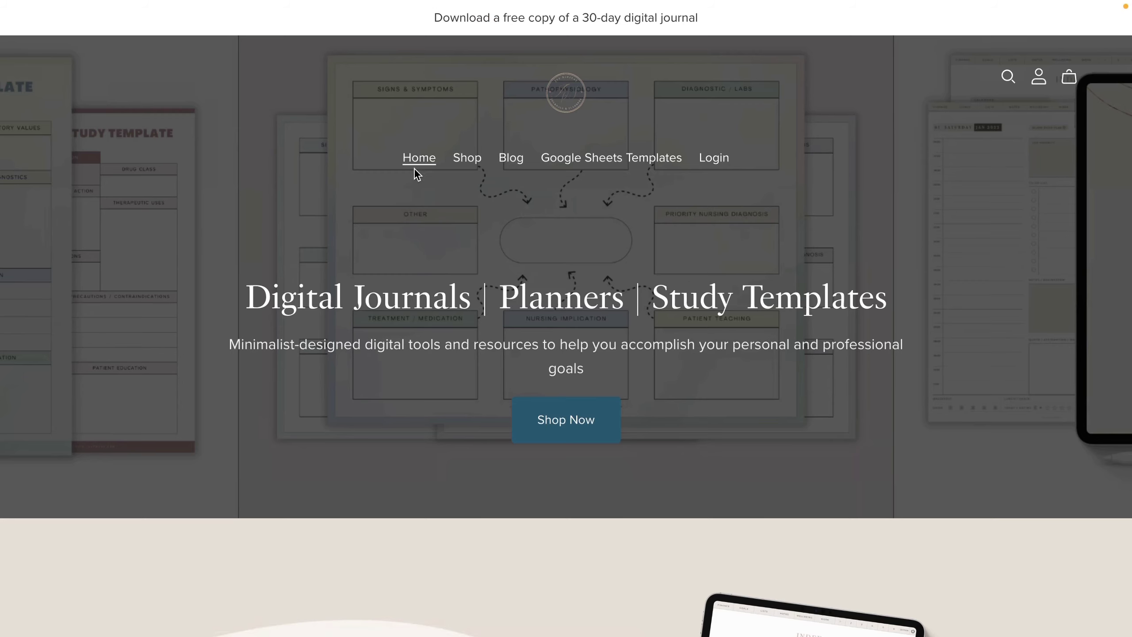
pyautogui.click(461, 166)
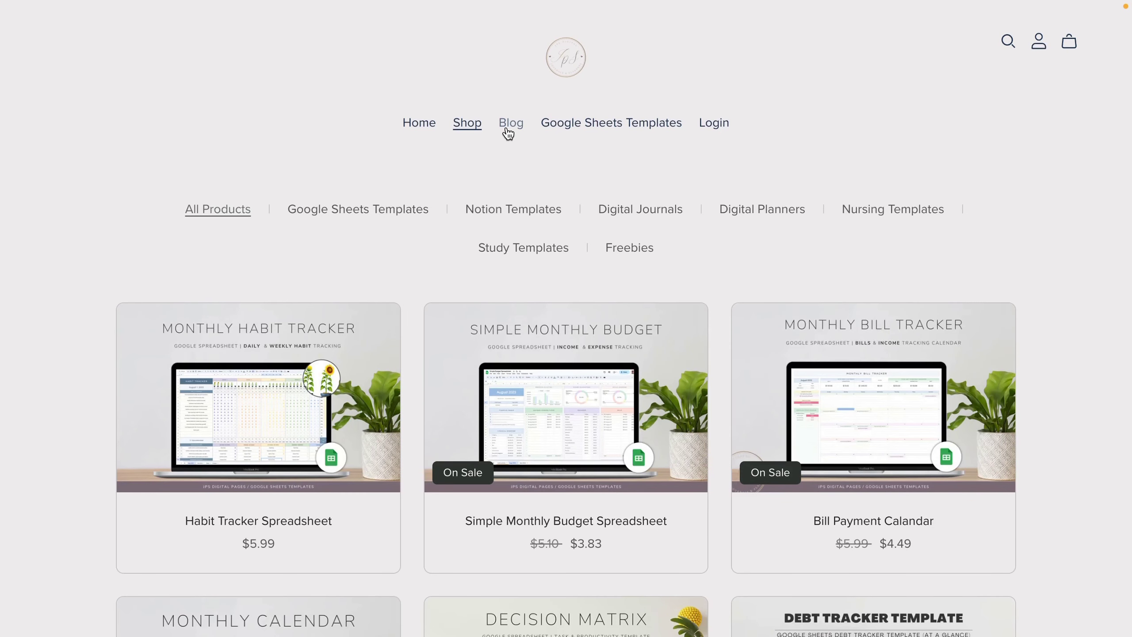
pyautogui.click(507, 129)
# Step: Visit the example store's Login and Contact pages, then return to its Home page
pyautogui.click(717, 123)
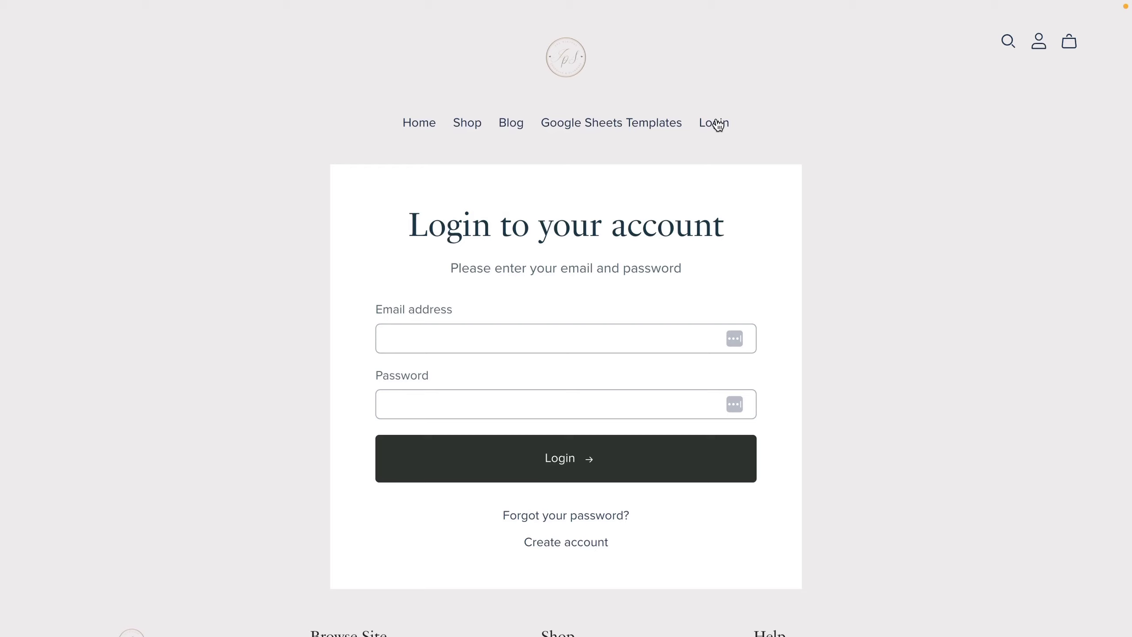
pyautogui.scroll(-4, 41, 425)
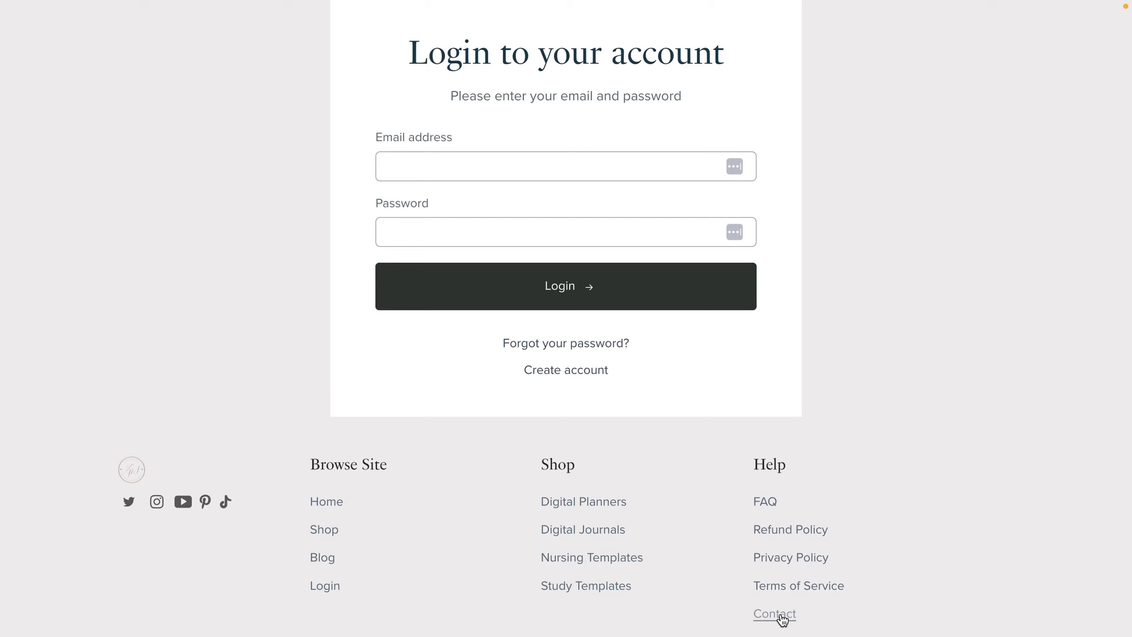
pyautogui.click(775, 614)
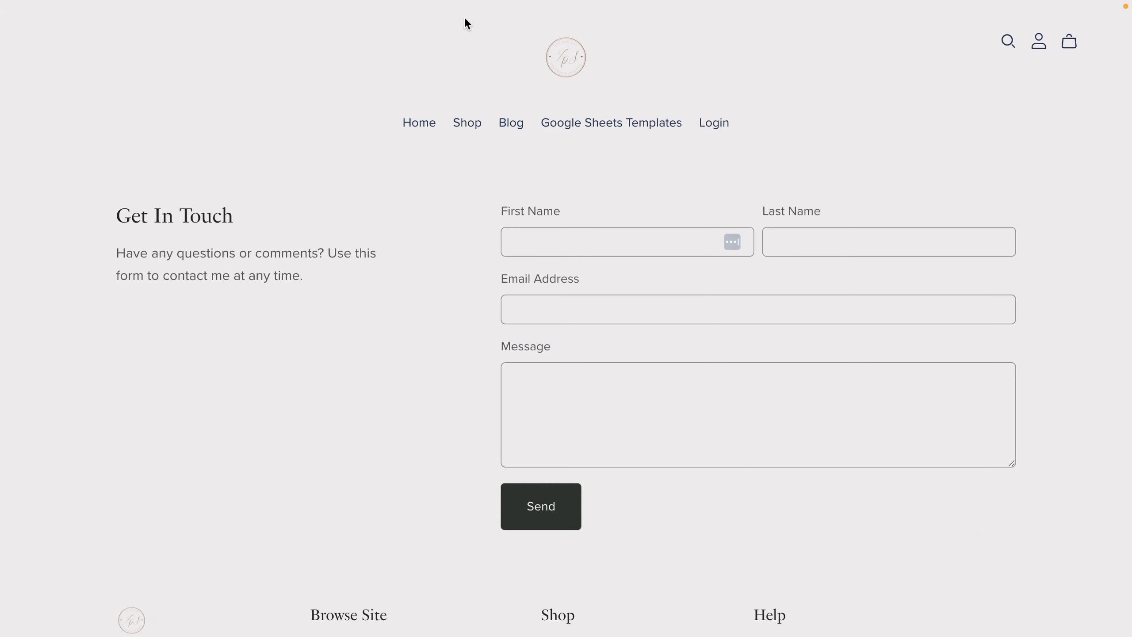
pyautogui.click(419, 122)
pyautogui.scroll(-15, 416, 132)
pyautogui.scroll(-5, 415, 132)
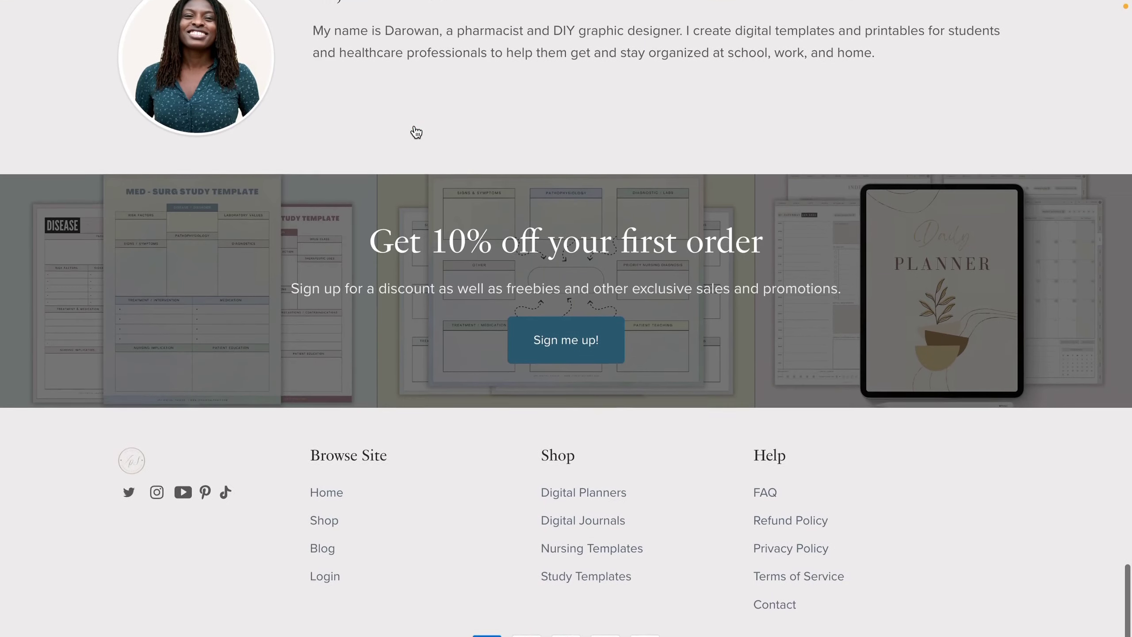
pyautogui.scroll(20, 416, 132)
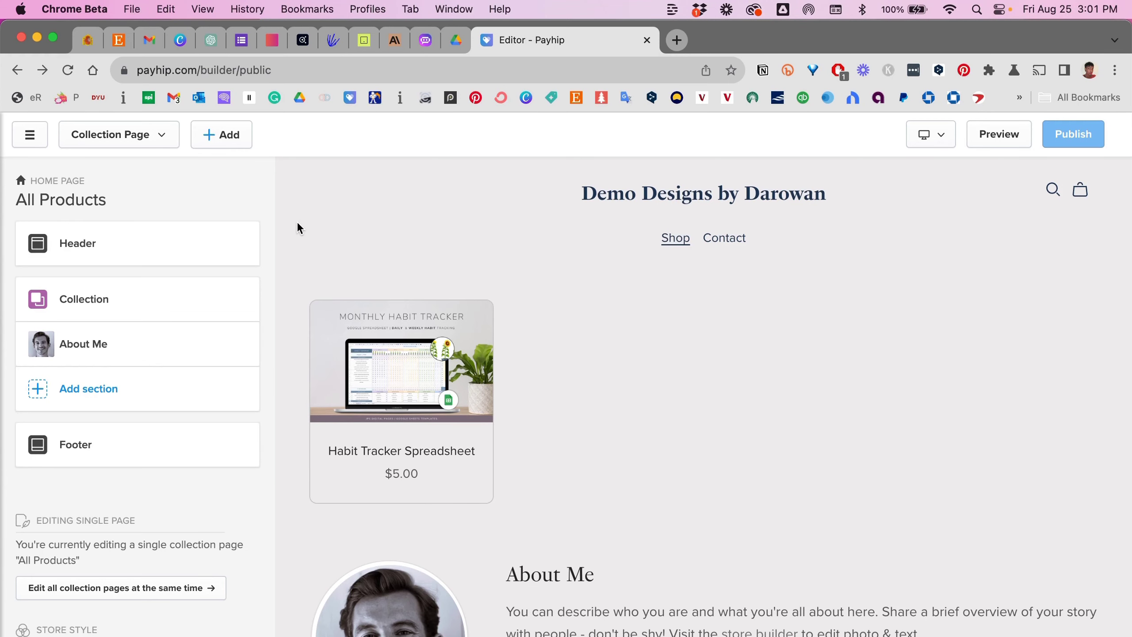
# Step: Exit the store builder from its main menu back to the Payhip dashboard
pyautogui.click(30, 136)
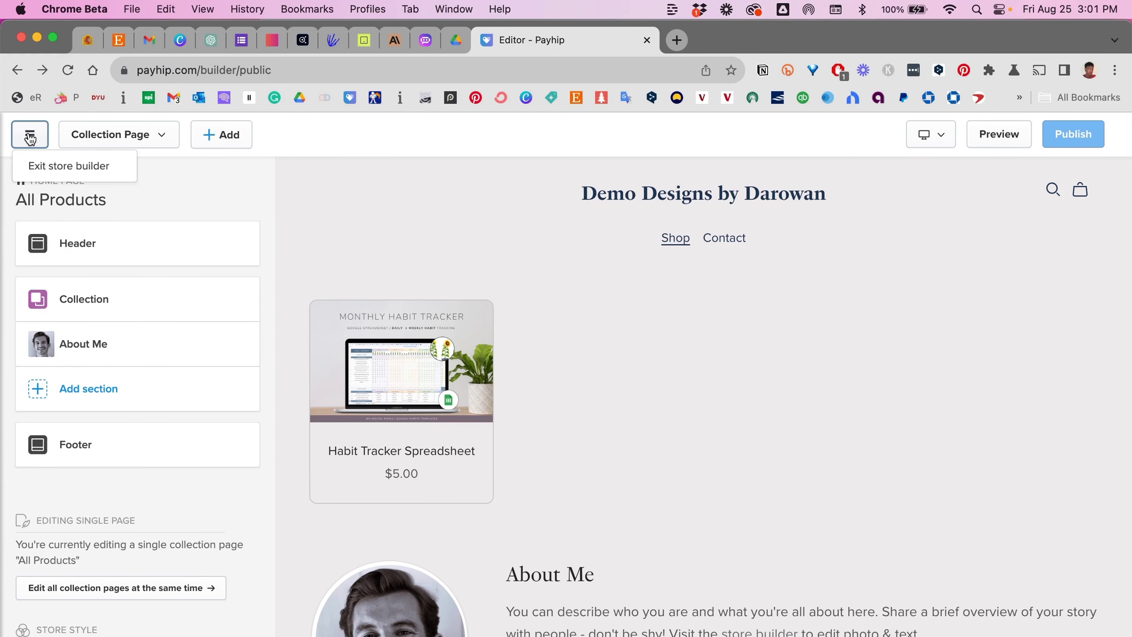
pyautogui.click(39, 170)
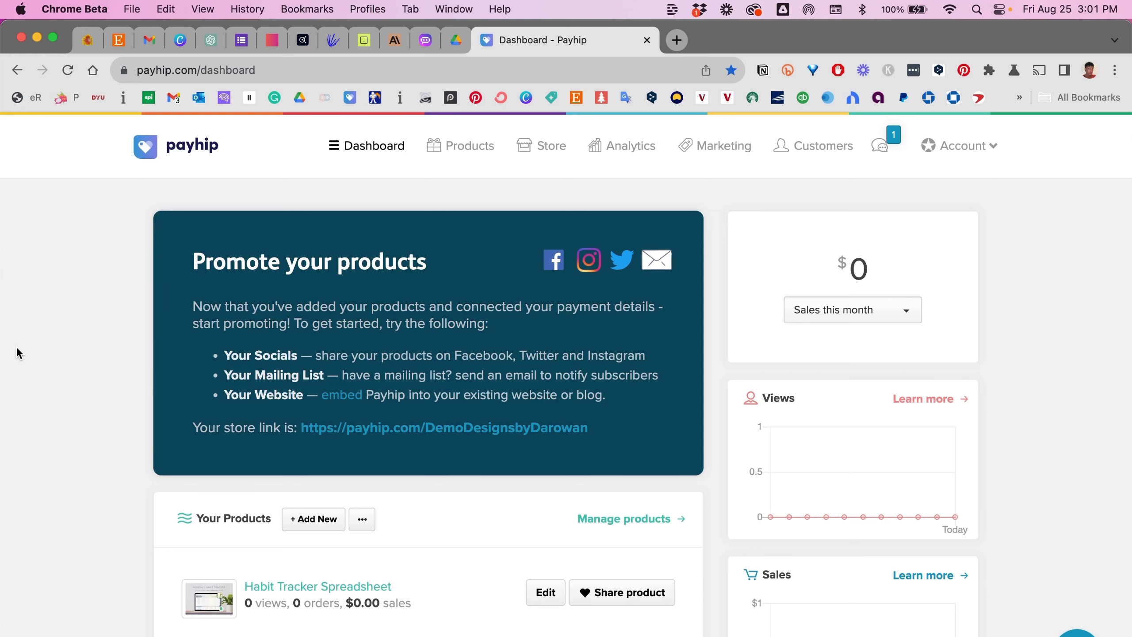
pyautogui.scroll(-5, 16, 348)
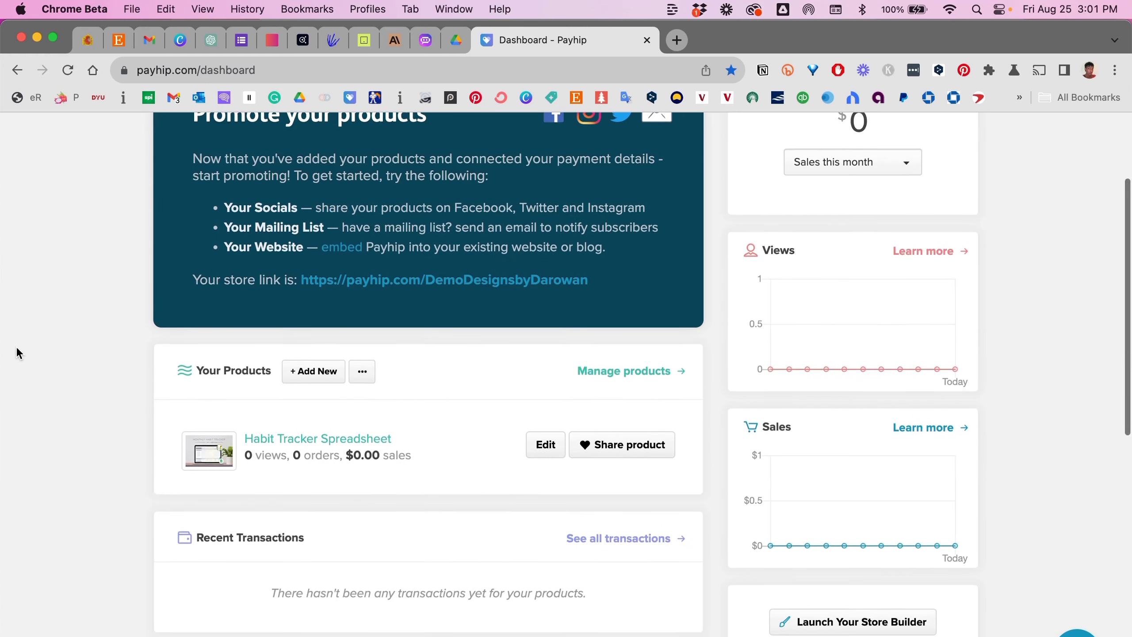
pyautogui.scroll(5, 16, 346)
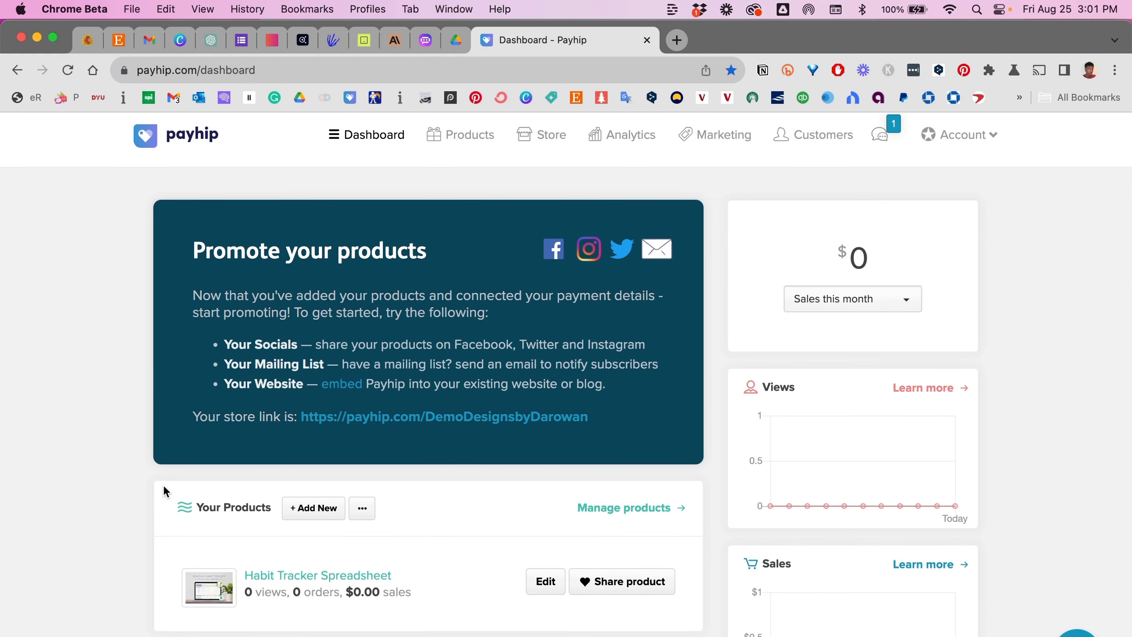
# Step: Scroll the dashboard down to the Launch Your Store Builder card
pyautogui.scroll(-3, 162, 490)
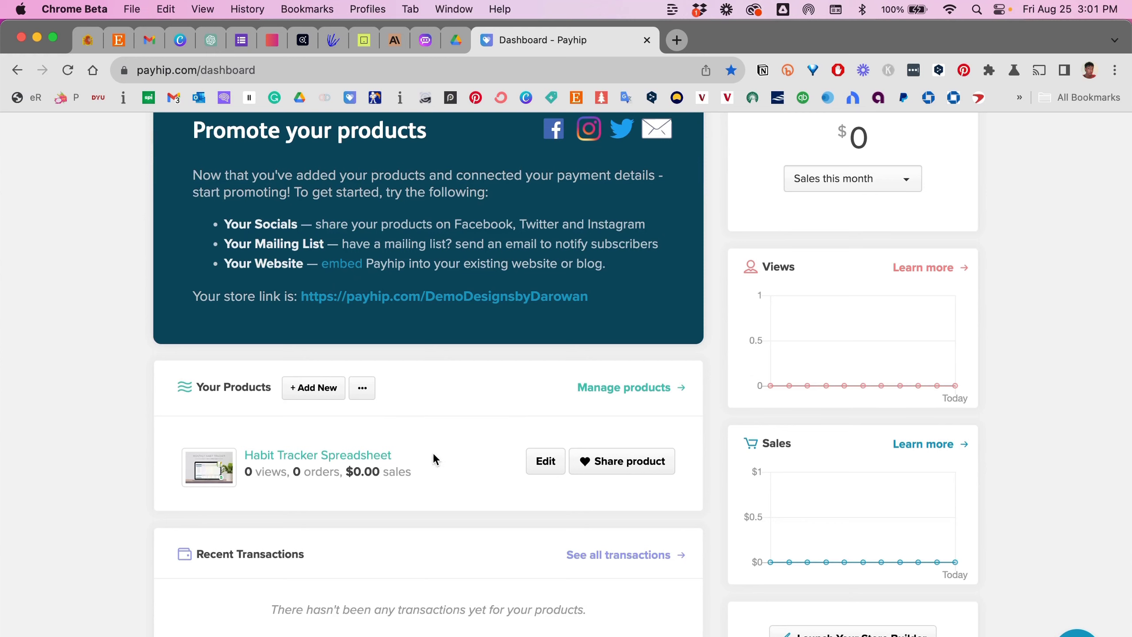
pyautogui.scroll(-2, 440, 470)
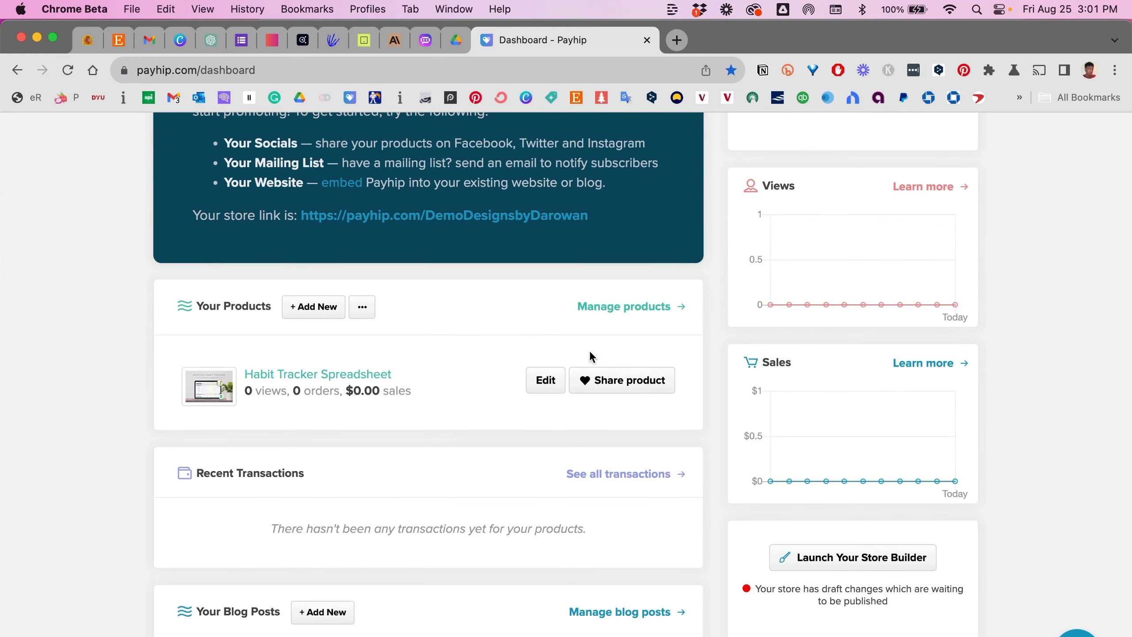
pyautogui.scroll(-4, 399, 362)
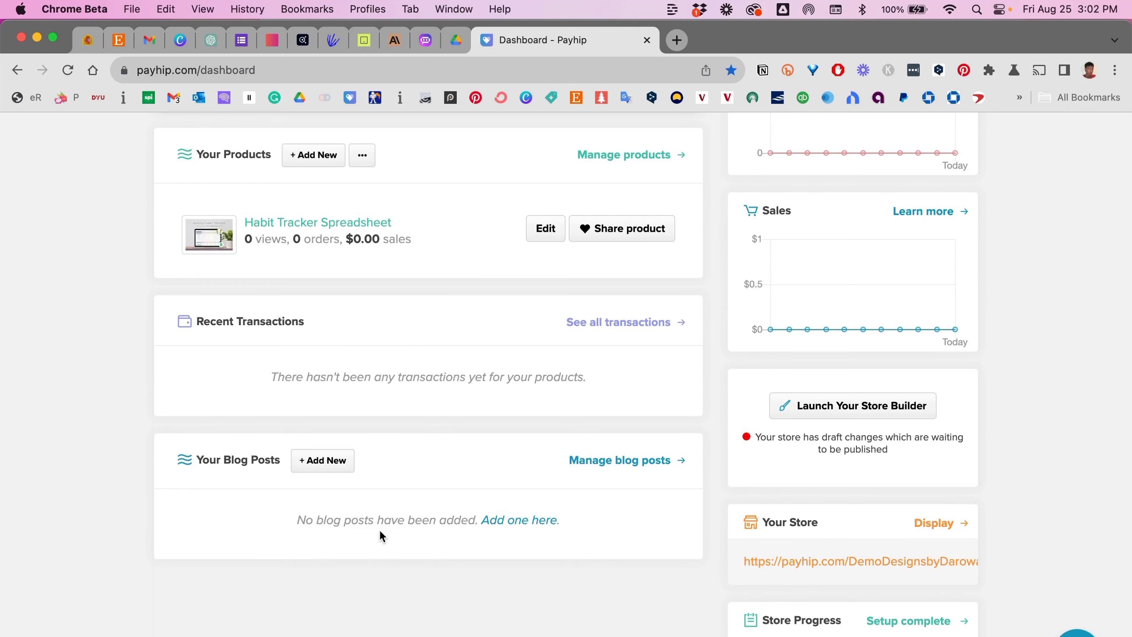
pyautogui.scroll(10, 973, 489)
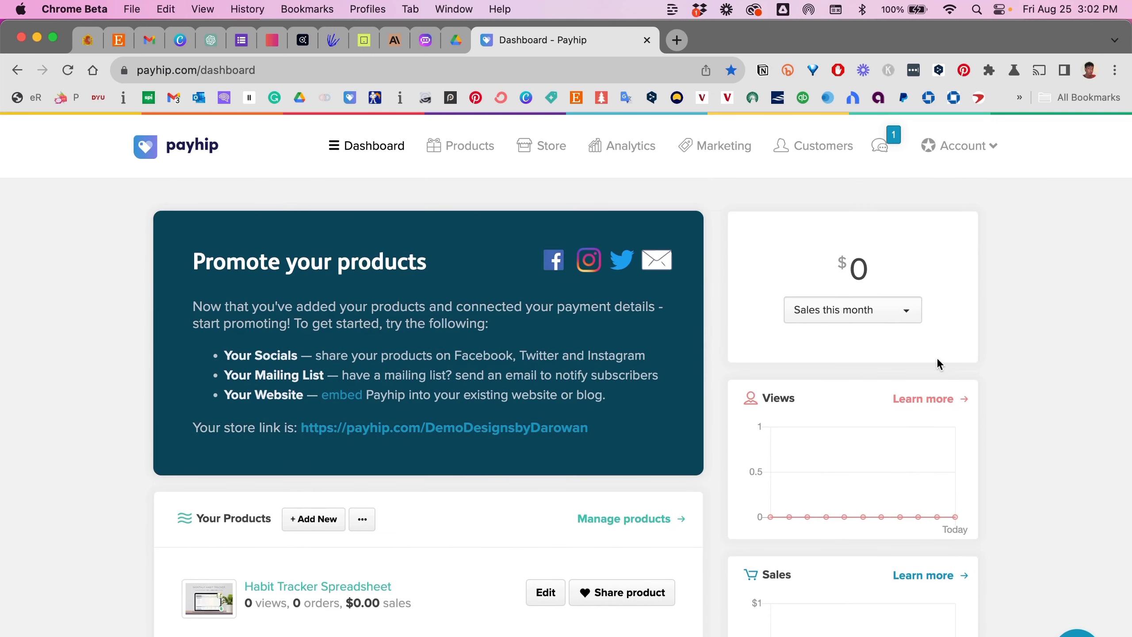
pyautogui.scroll(-2, 939, 363)
pyautogui.scroll(-2, 939, 363)
pyautogui.scroll(-4, 853, 399)
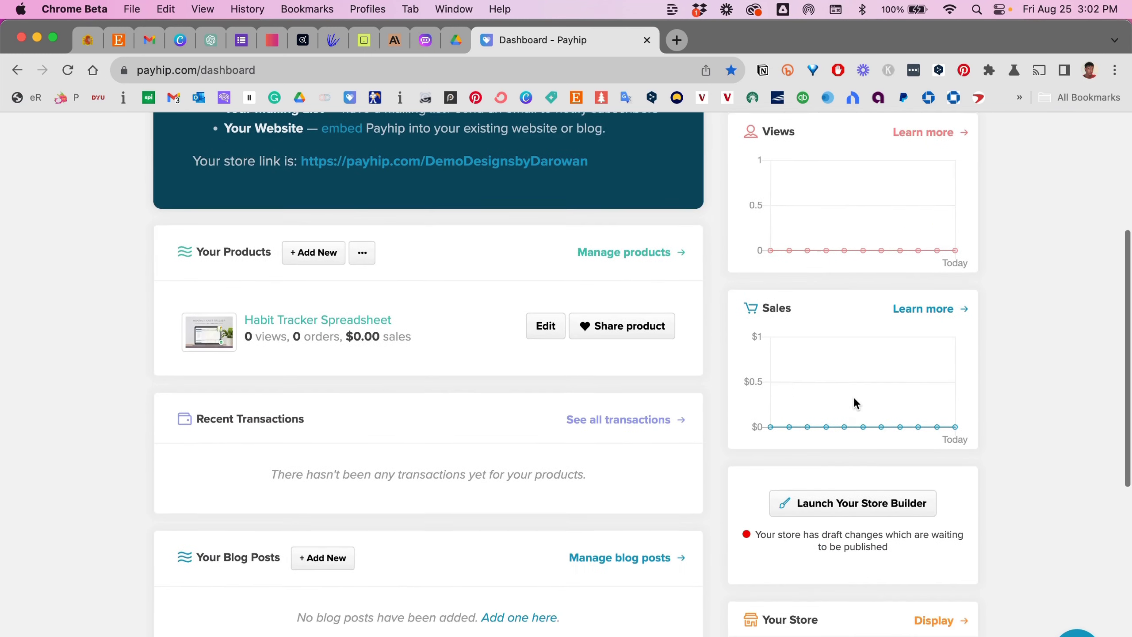
pyautogui.scroll(-4, 884, 399)
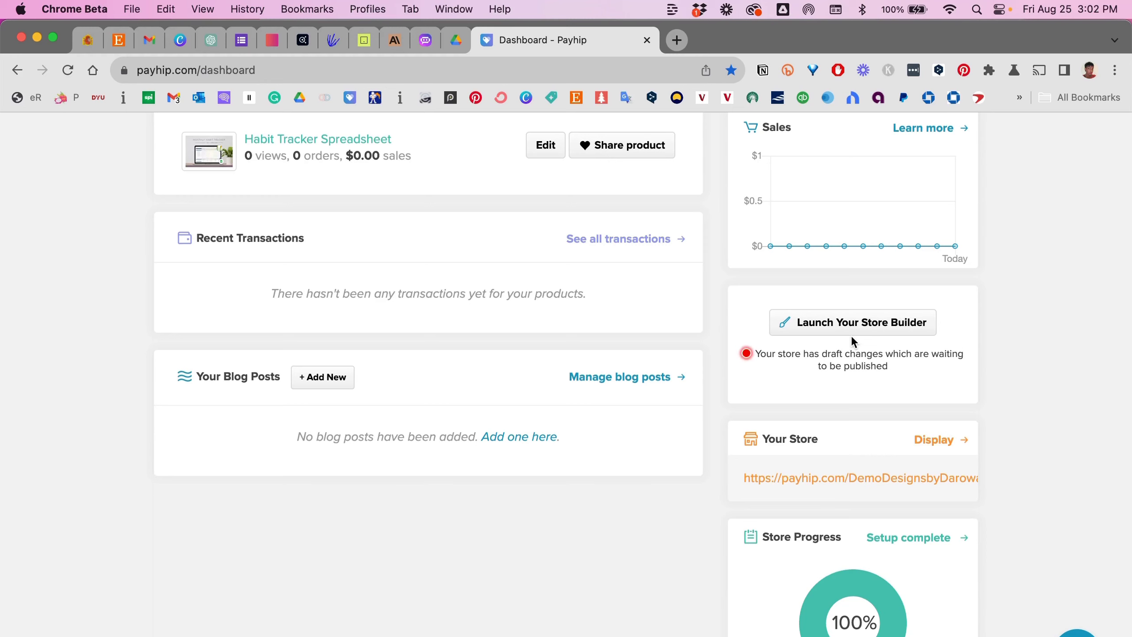
# Step: Relaunch the store builder from the Launch Your Store Builder card
pyautogui.click(854, 332)
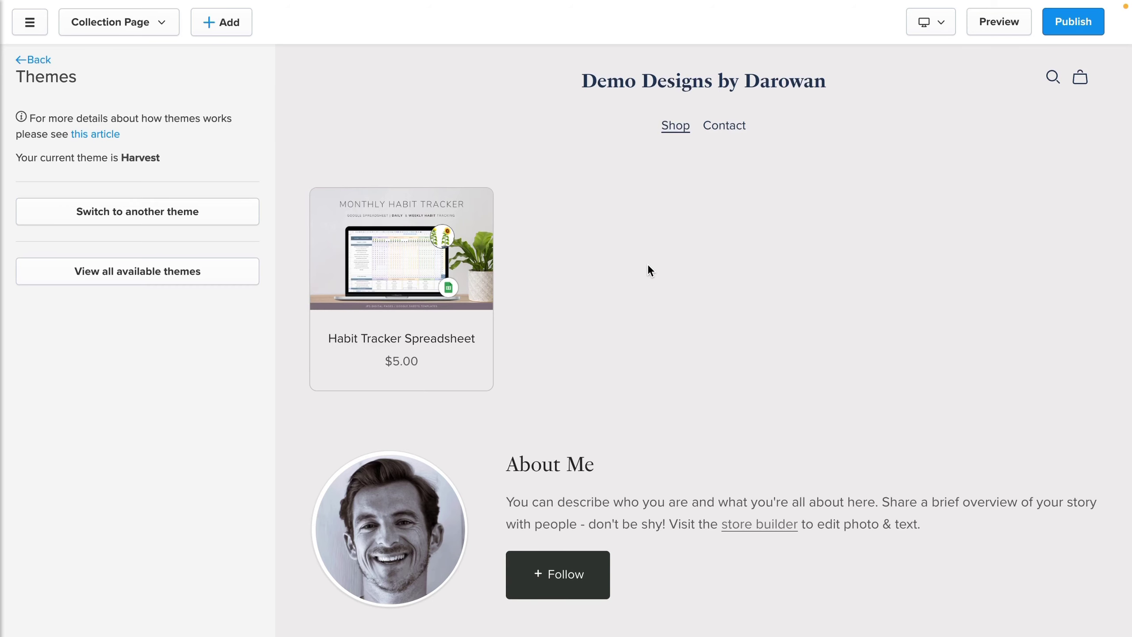
pyautogui.scroll(-2, 648, 266)
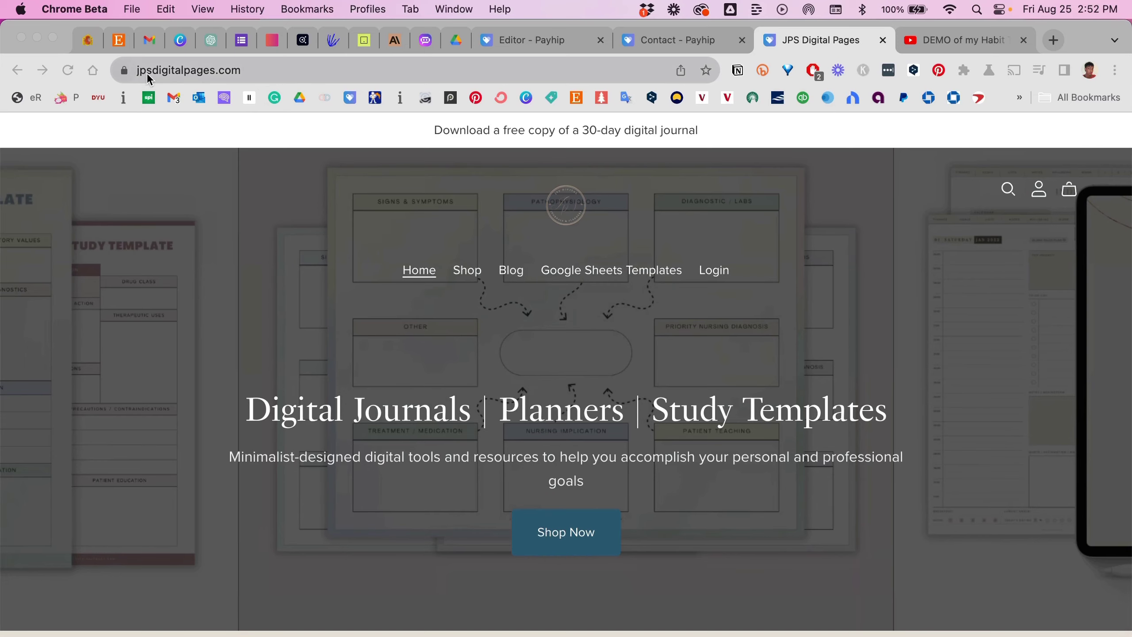
# Step: Scroll through the JPS Digital Pages home page, then go back to the Payhip editor tab
pyautogui.scroll(-10, 258, 255)
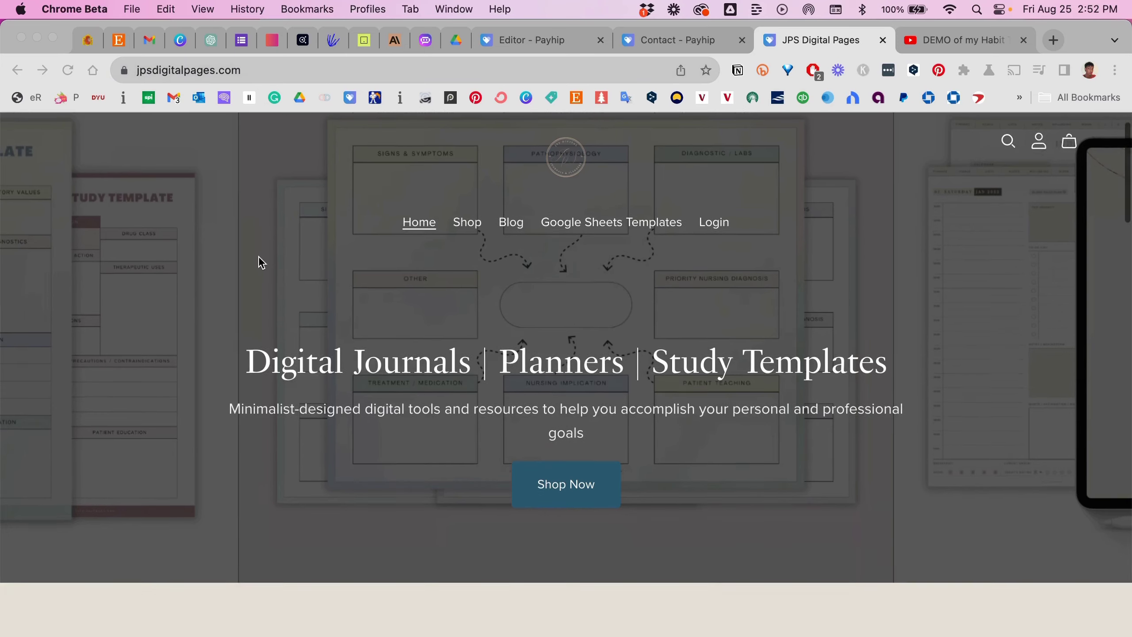
pyautogui.scroll(-15, 258, 255)
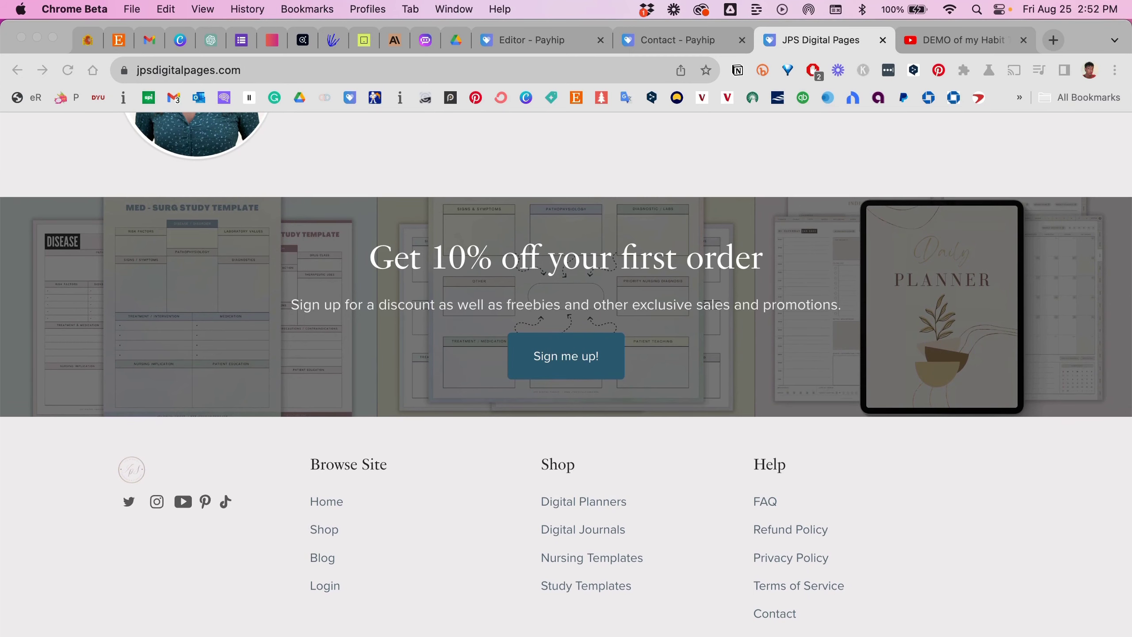
pyautogui.scroll(15, 566, 375)
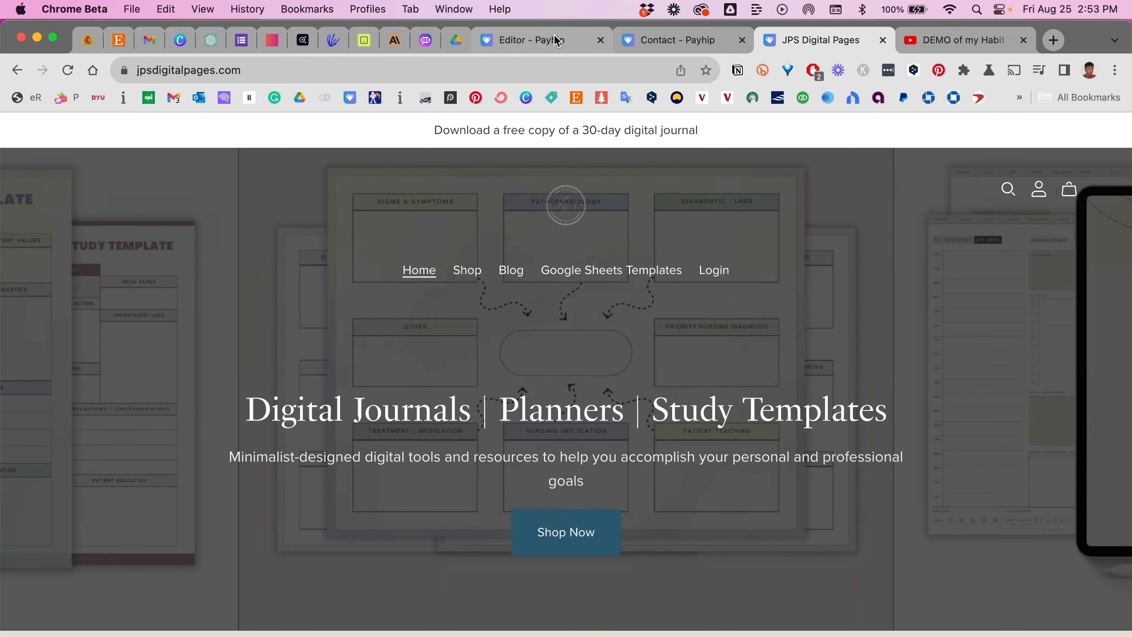
pyautogui.click(556, 42)
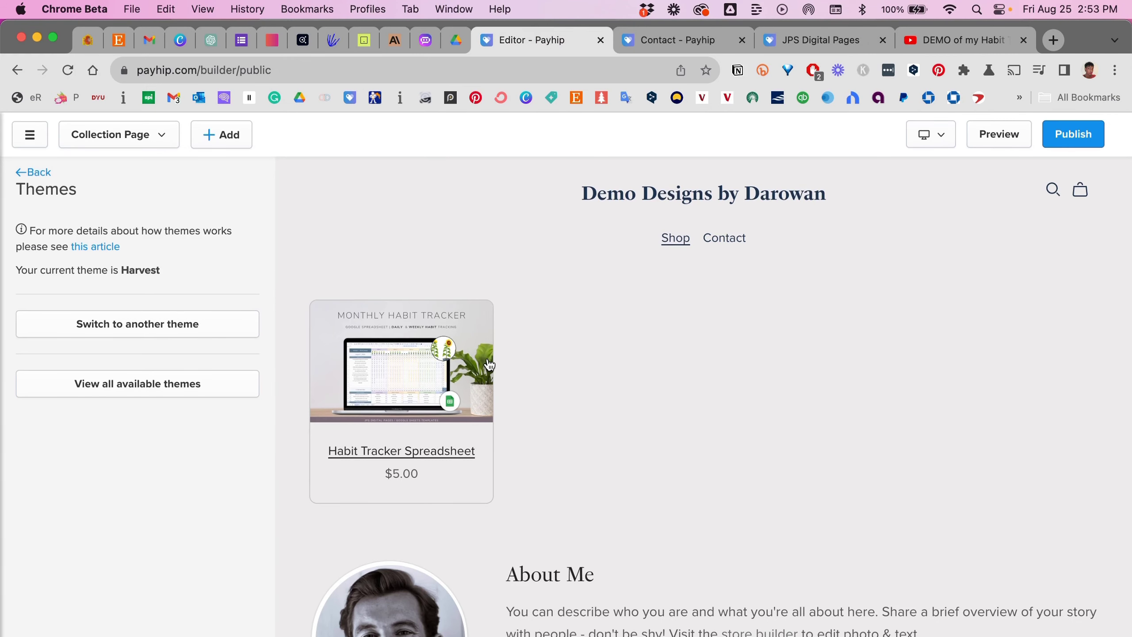